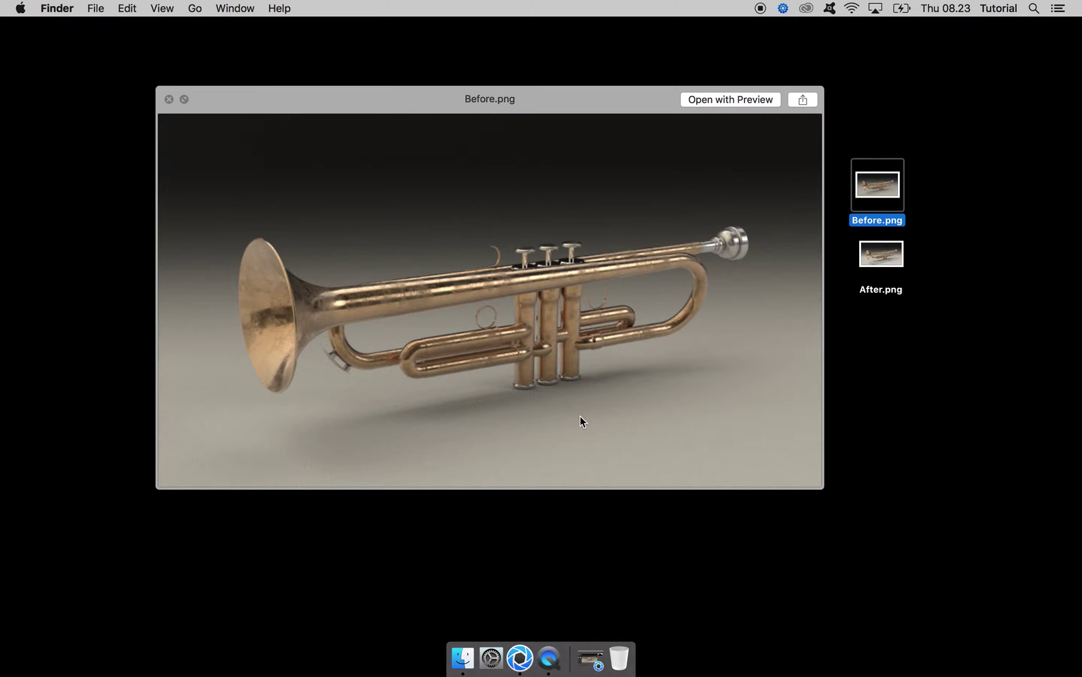
Step: Flip the Quick Look preview between Before.png and After.png, ending on After.png
{"action": "key", "text": "Down"}
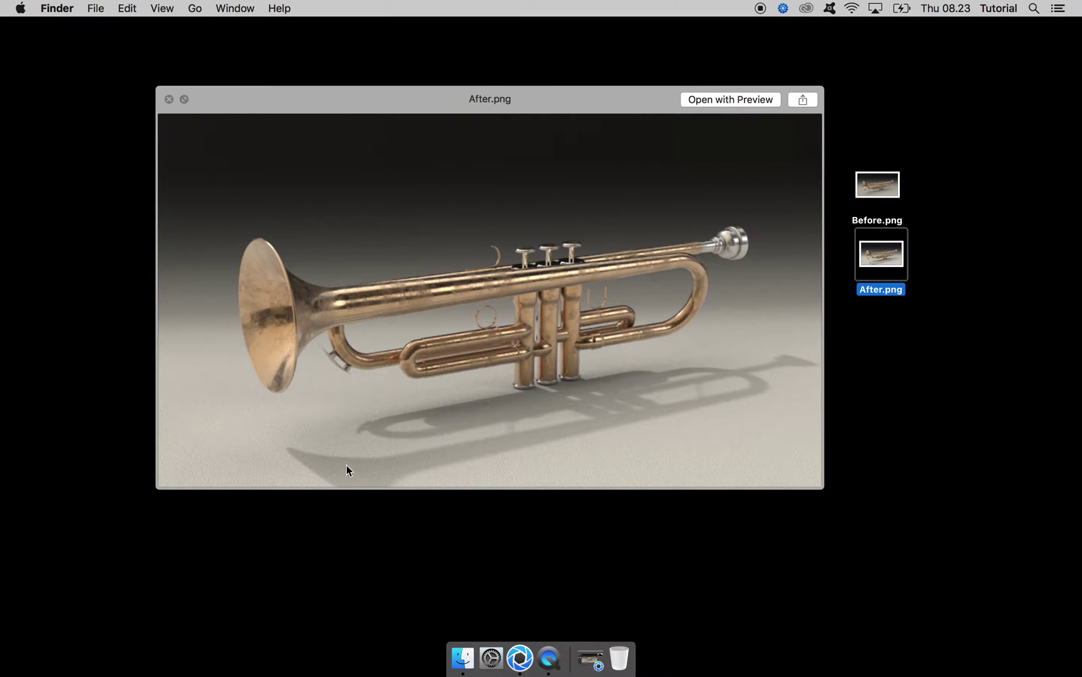
{"action": "key", "text": "Up"}
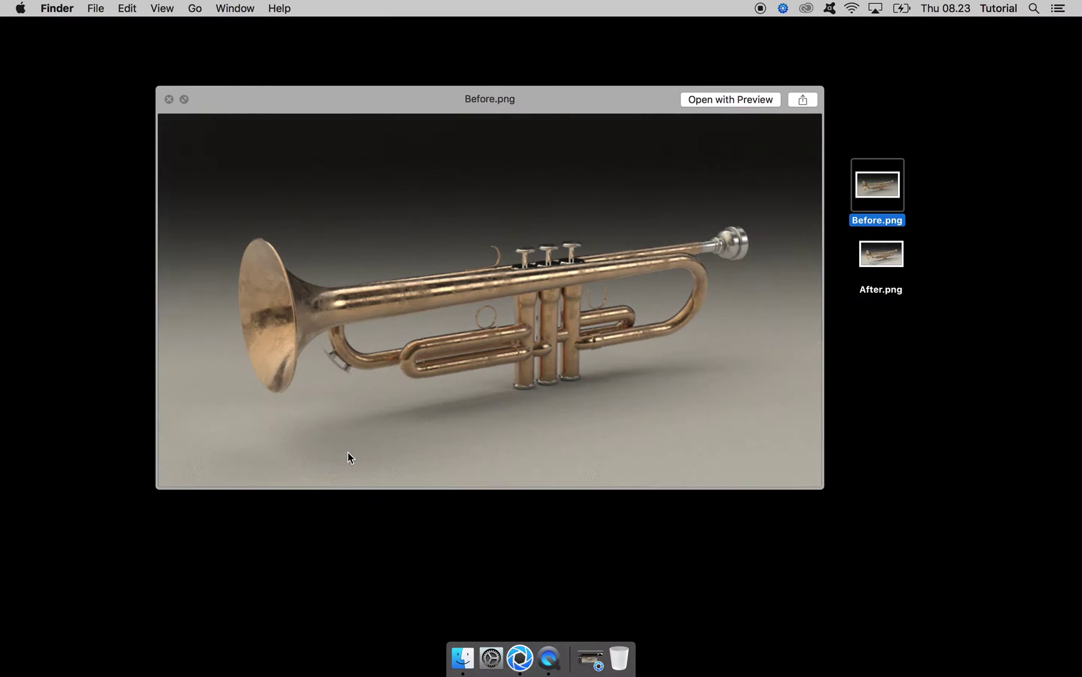
{"action": "key", "text": "Down"}
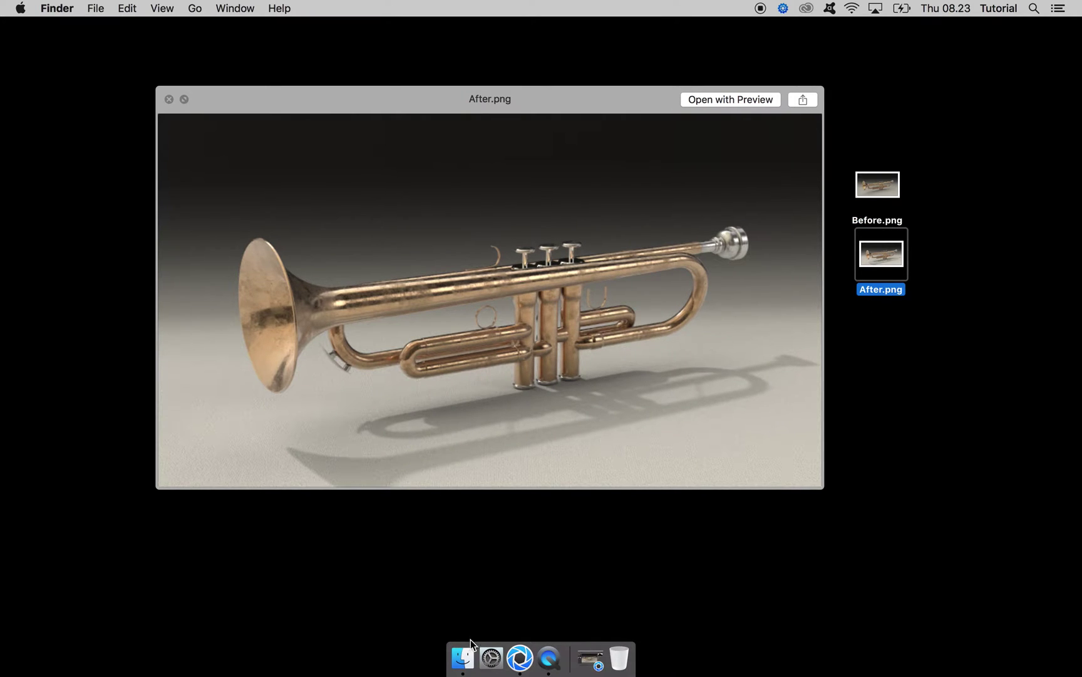
Step: Resume real-time rendering in KeyShot and orbit the Free Camera around the backdrop
{"action": "left_click", "coordinate": [521, 664]}
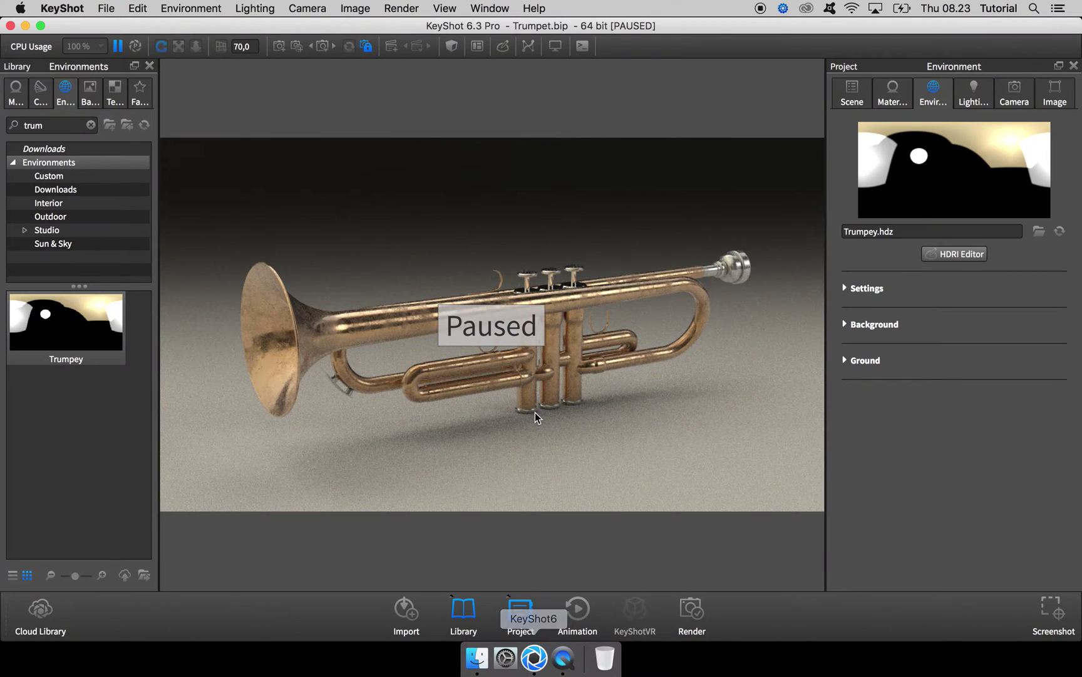
{"action": "key", "text": "shift+p"}
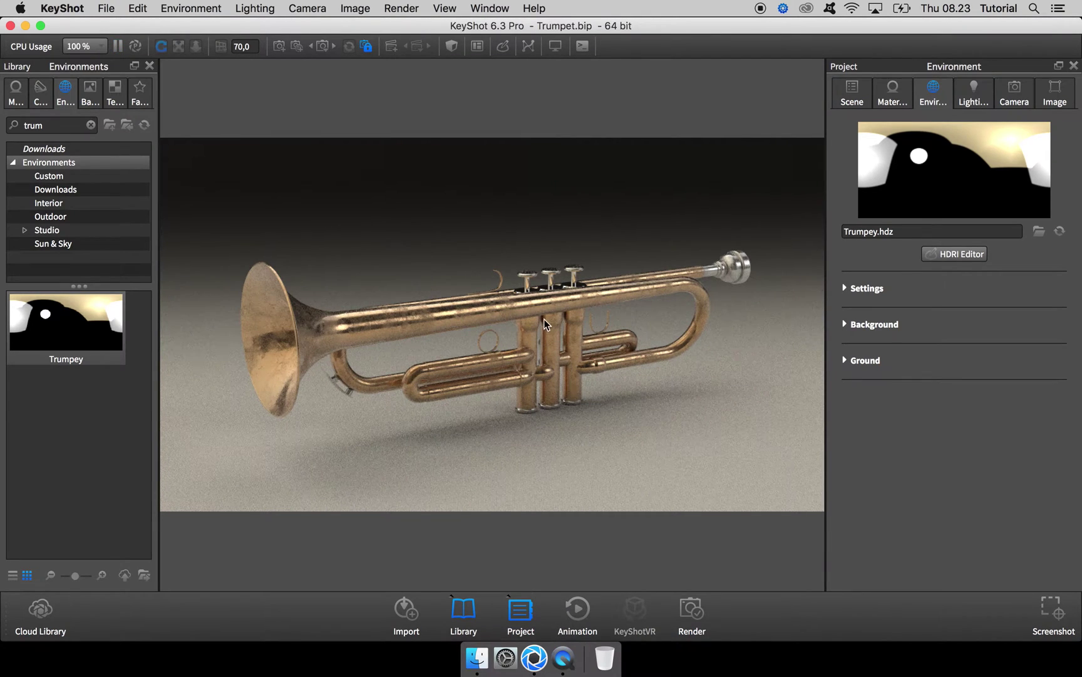
{"action": "left_click", "coordinate": [1013, 100]}
{"action": "left_click", "coordinate": [919, 132]}
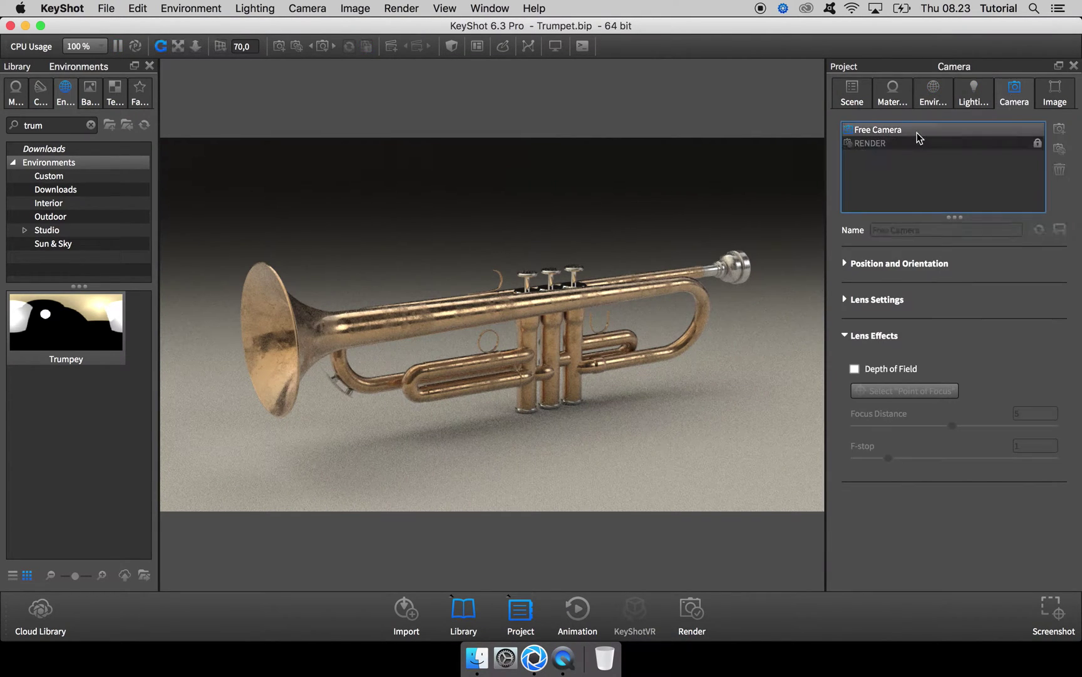
{"action": "left_click_drag", "start_coordinate": [597, 313], "coordinate": [418, 241]}
{"action": "left_click_drag", "start_coordinate": [505, 374], "coordinate": [493, 222]}
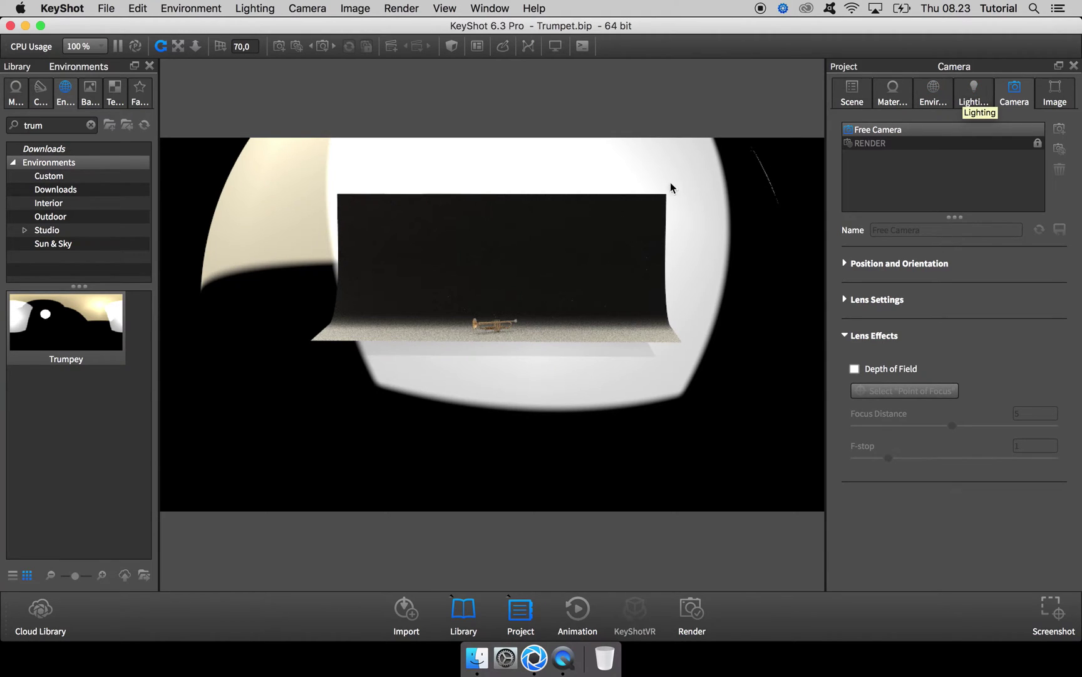
{"action": "left_click_drag", "start_coordinate": [672, 184], "coordinate": [536, 270]}
Step: Switch the view to the RENDER camera and return to the Environment settings
{"action": "left_click", "coordinate": [883, 143]}
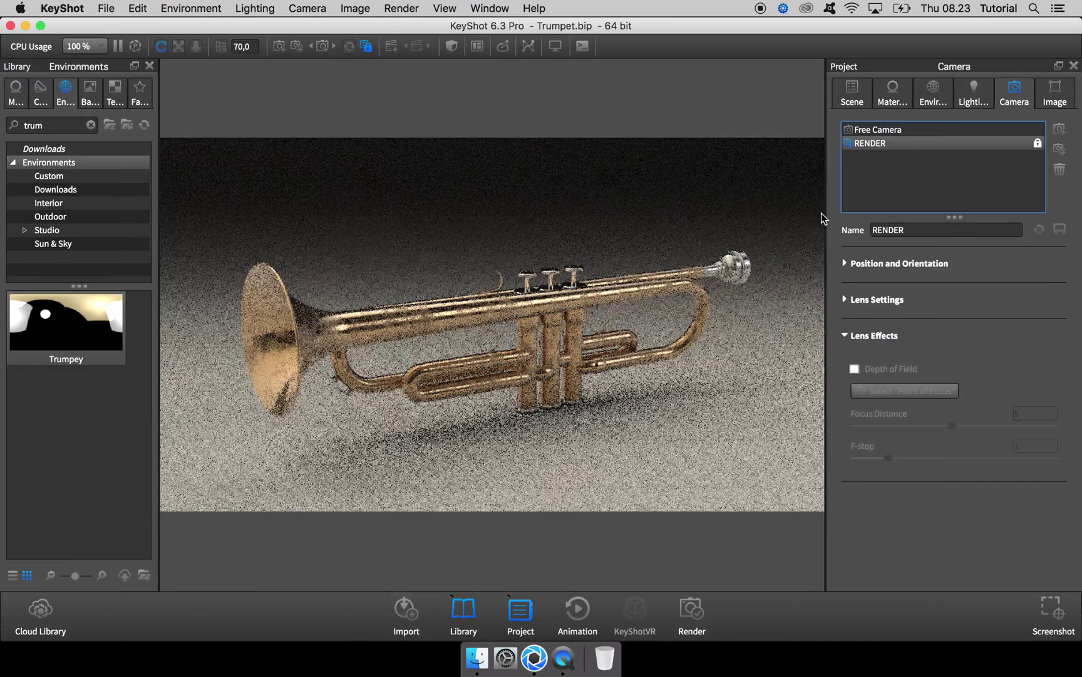
{"action": "left_click", "coordinate": [979, 95]}
{"action": "left_click", "coordinate": [940, 97]}
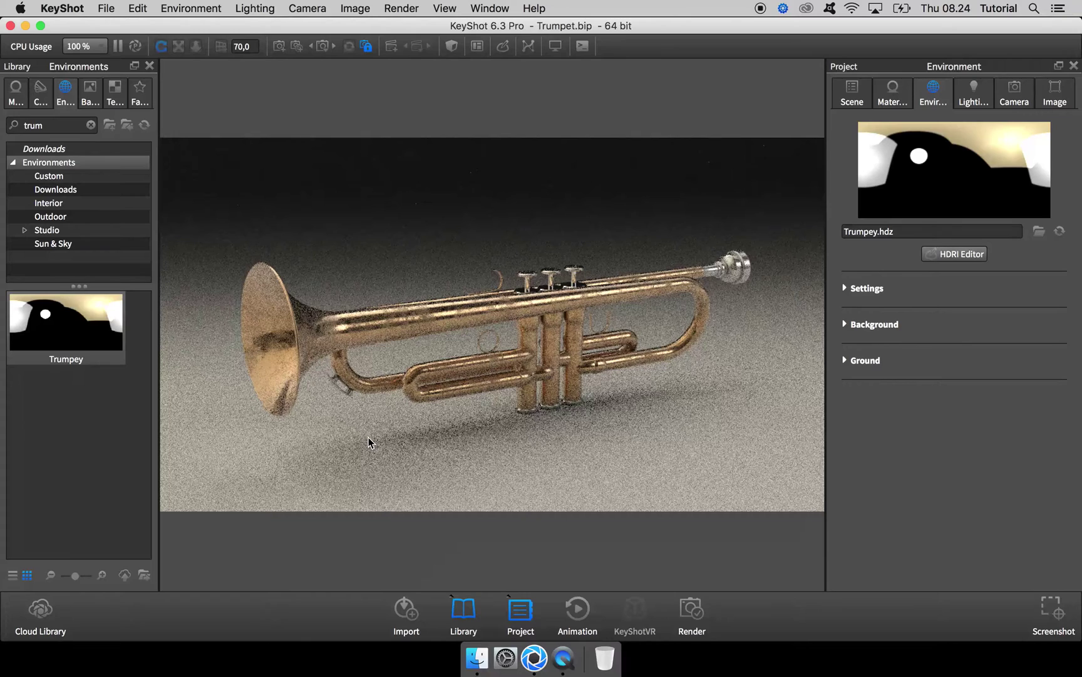
{"action": "left_click", "coordinate": [25, 25]}
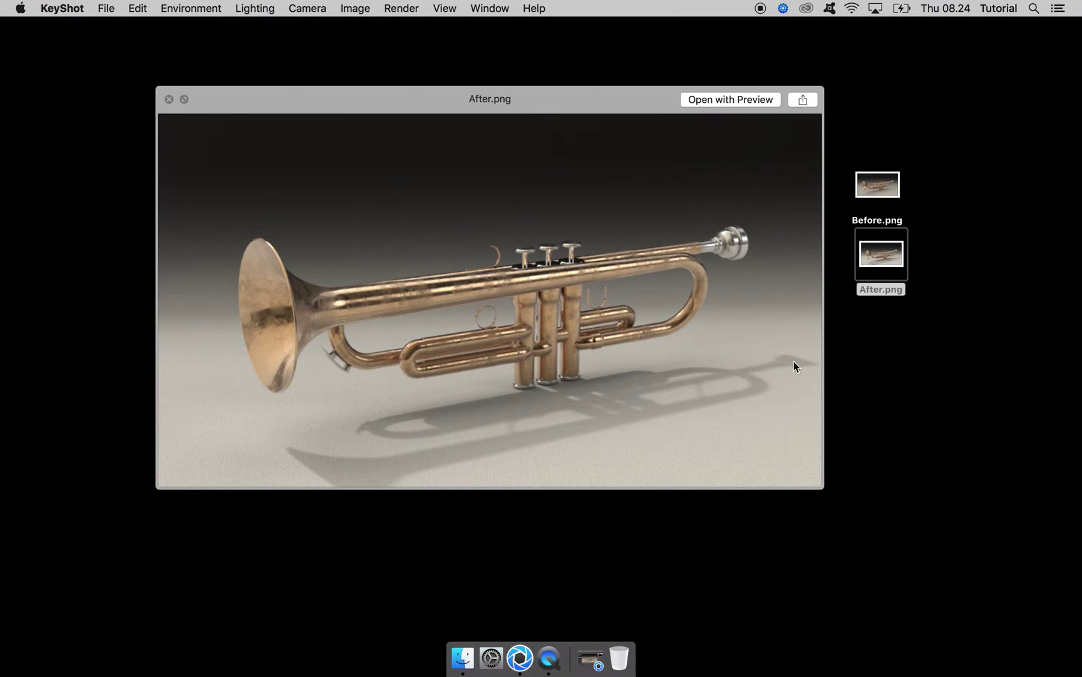
{"action": "left_click", "coordinate": [503, 661]}
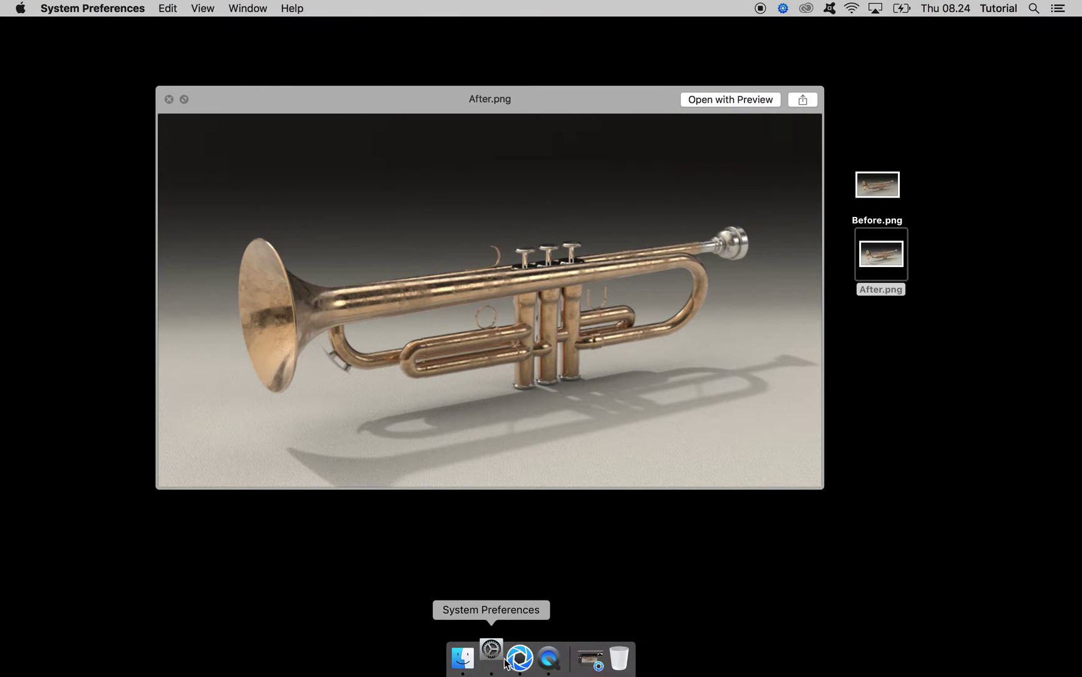
{"action": "right_click", "coordinate": [506, 661]}
{"action": "left_click", "coordinate": [512, 623]}
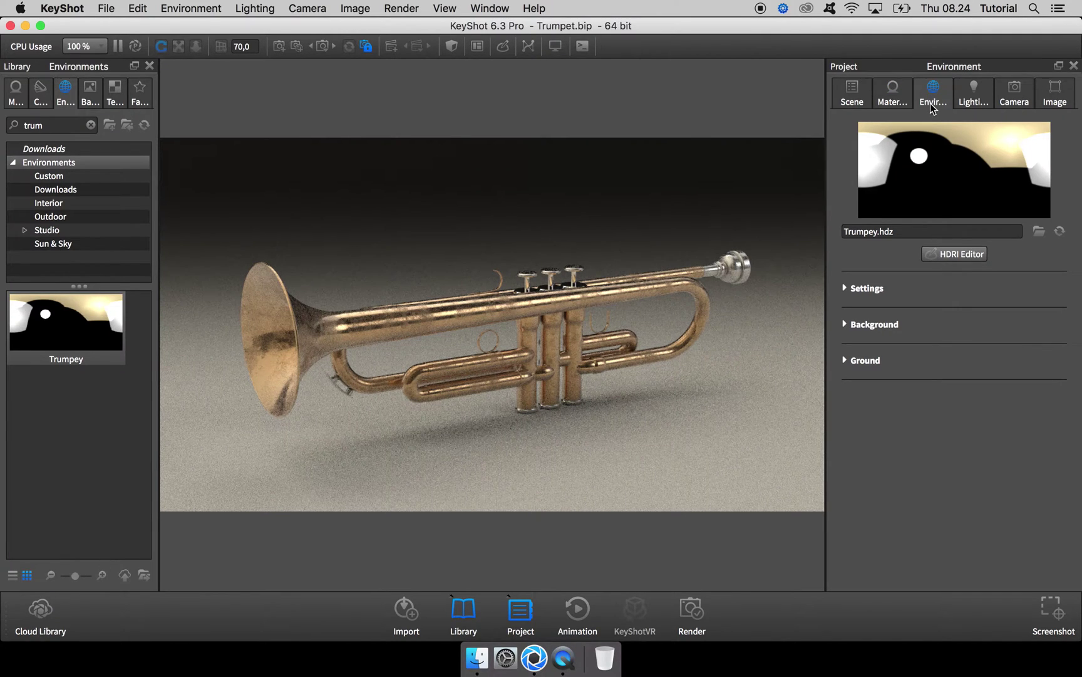
Step: Open the HDRI Editor for Trumpey.hdz and shrink the main KeyShot window
{"action": "left_click", "coordinate": [952, 255]}
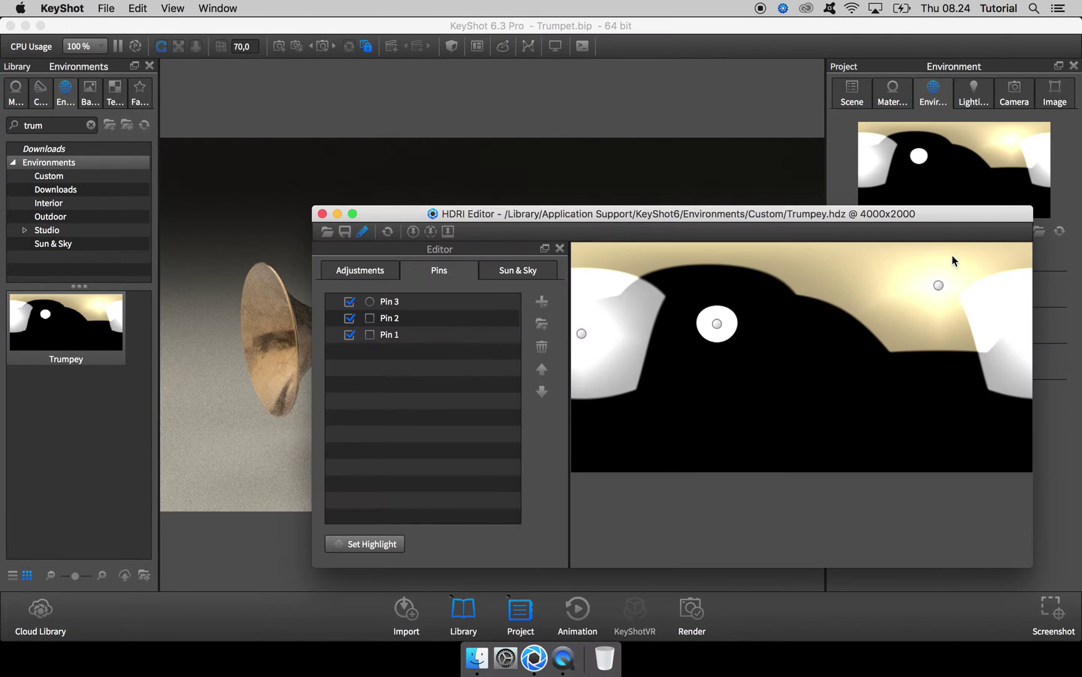
{"action": "left_click_drag", "start_coordinate": [848, 211], "coordinate": [691, 285]}
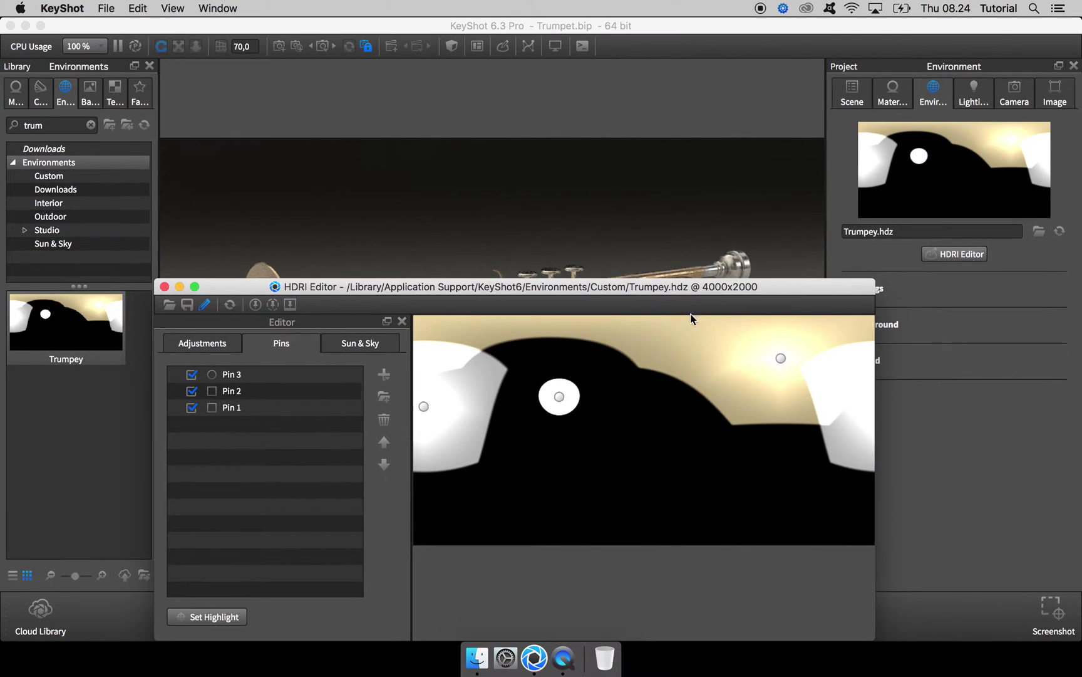
{"action": "left_click", "coordinate": [880, 611]}
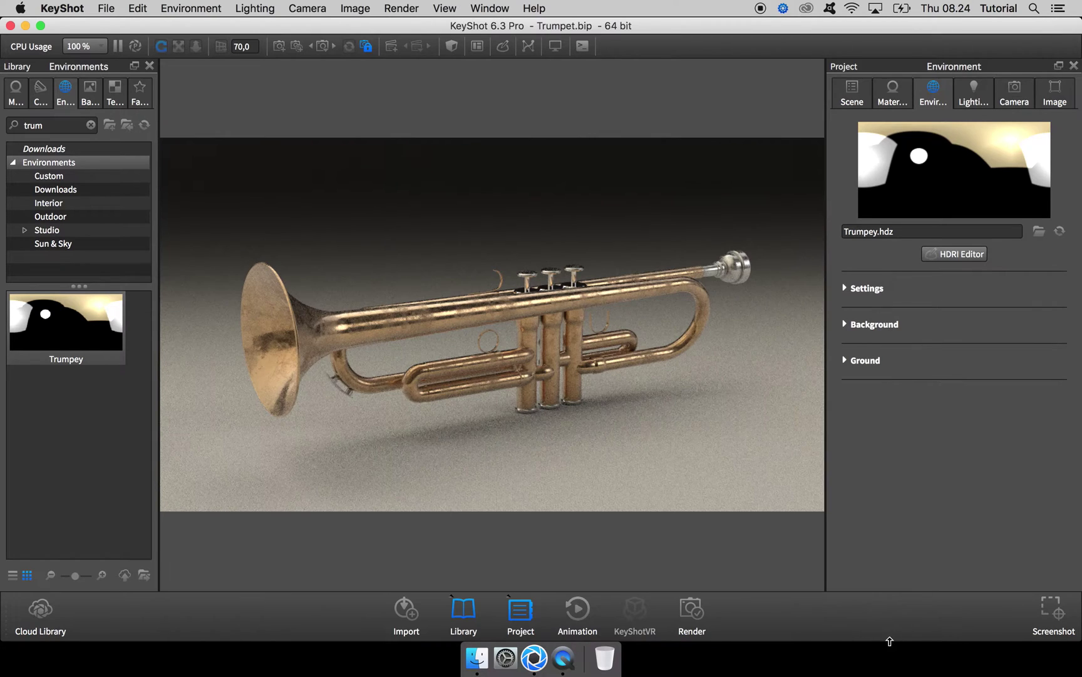
{"action": "left_click_drag", "start_coordinate": [888, 641], "coordinate": [875, 335]}
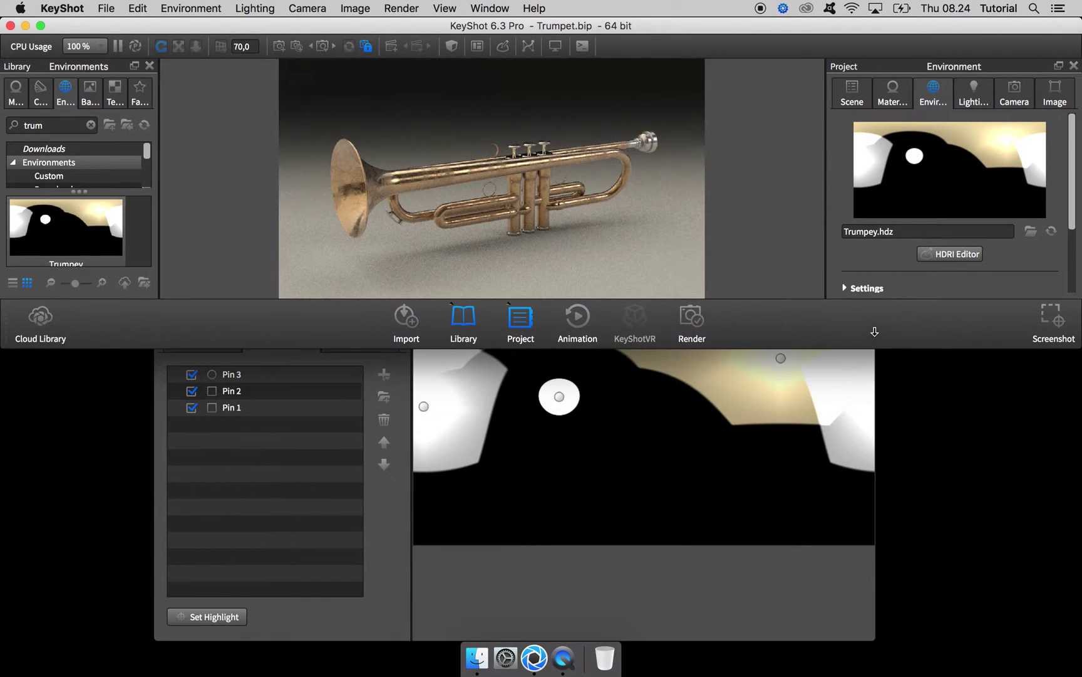
{"action": "left_click", "coordinate": [705, 588]}
Step: Turn Dock hiding on and place the HDRI Editor below the live render
{"action": "right_click", "coordinate": [584, 655]}
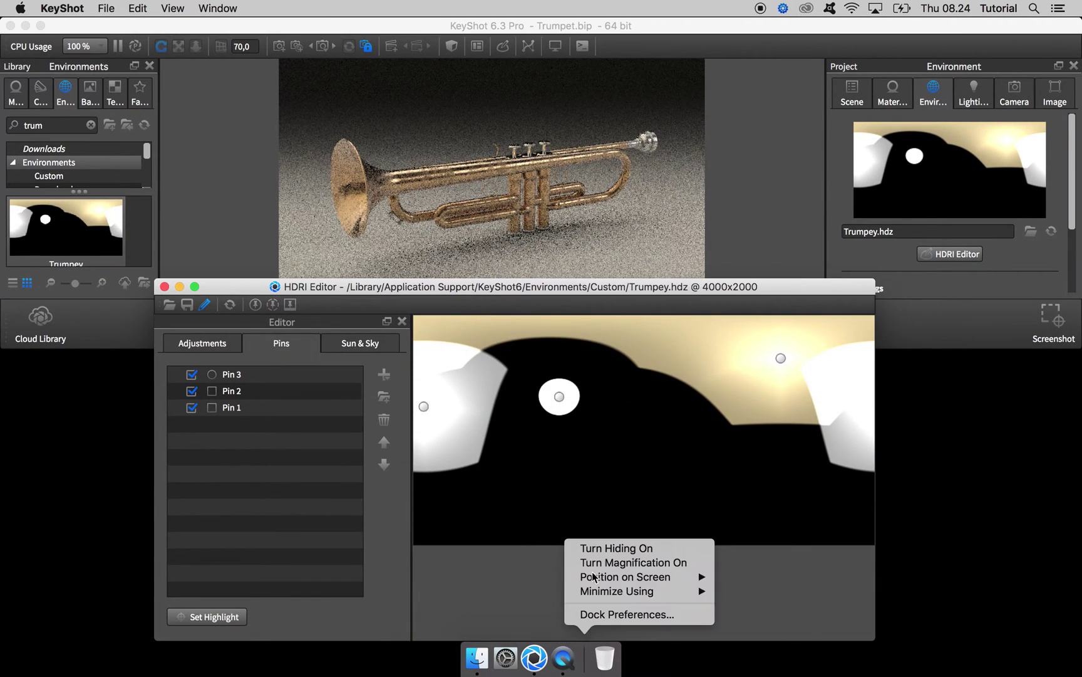
{"action": "left_click", "coordinate": [592, 542]}
{"action": "right_click", "coordinate": [583, 654]}
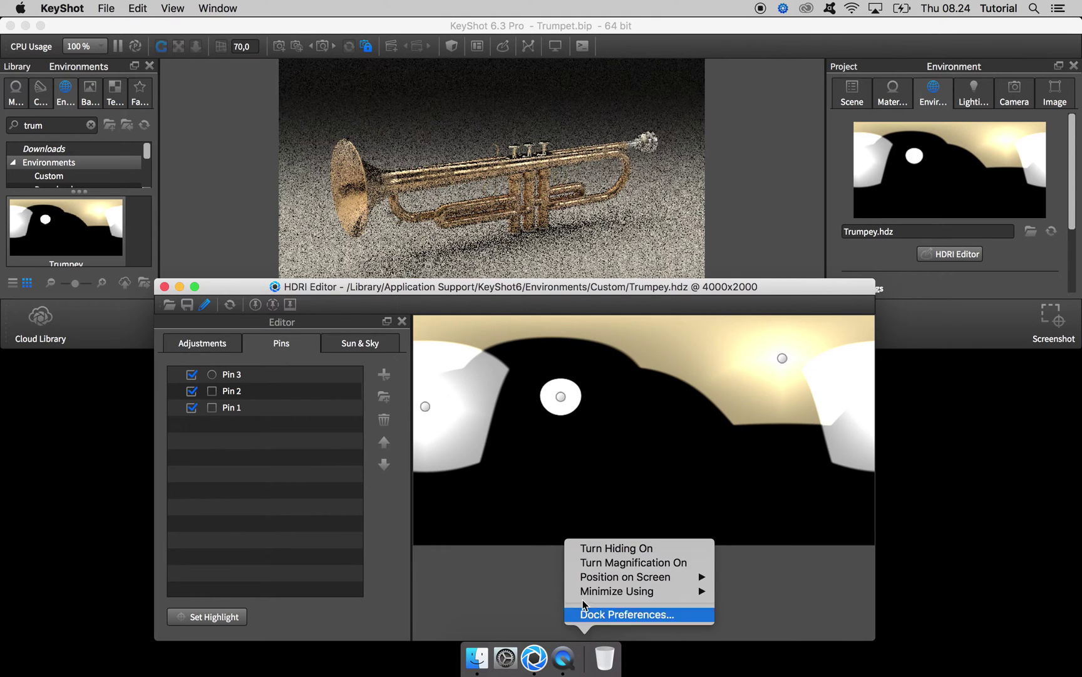
{"action": "left_click", "coordinate": [587, 550]}
{"action": "left_click_drag", "start_coordinate": [610, 296], "coordinate": [610, 330]}
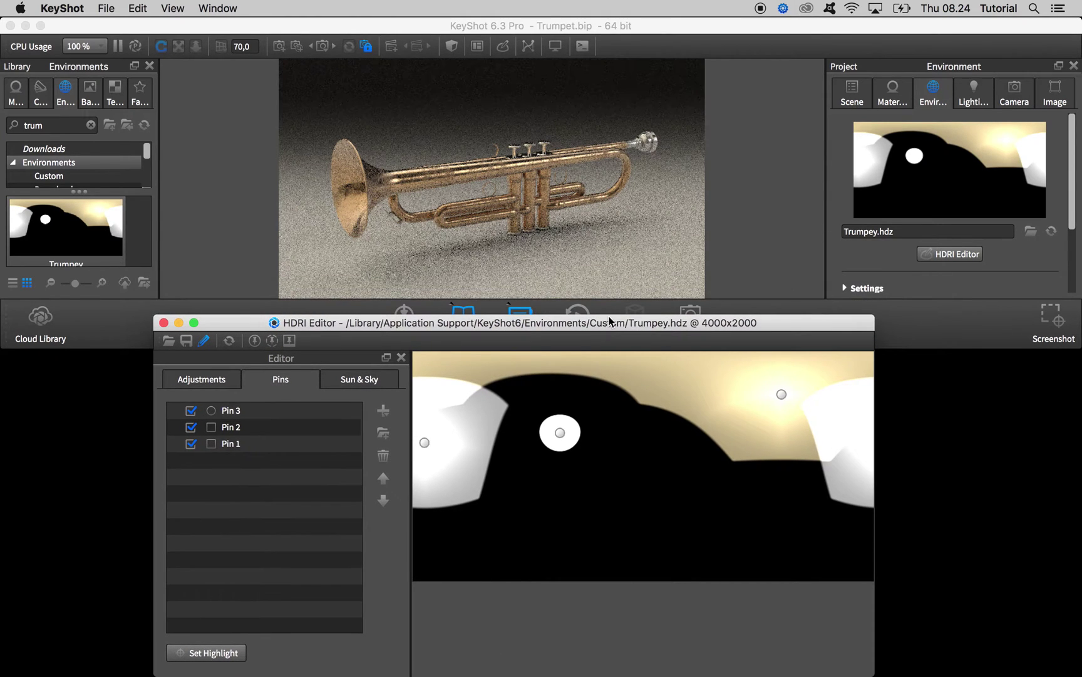
{"action": "left_click", "coordinate": [896, 345]}
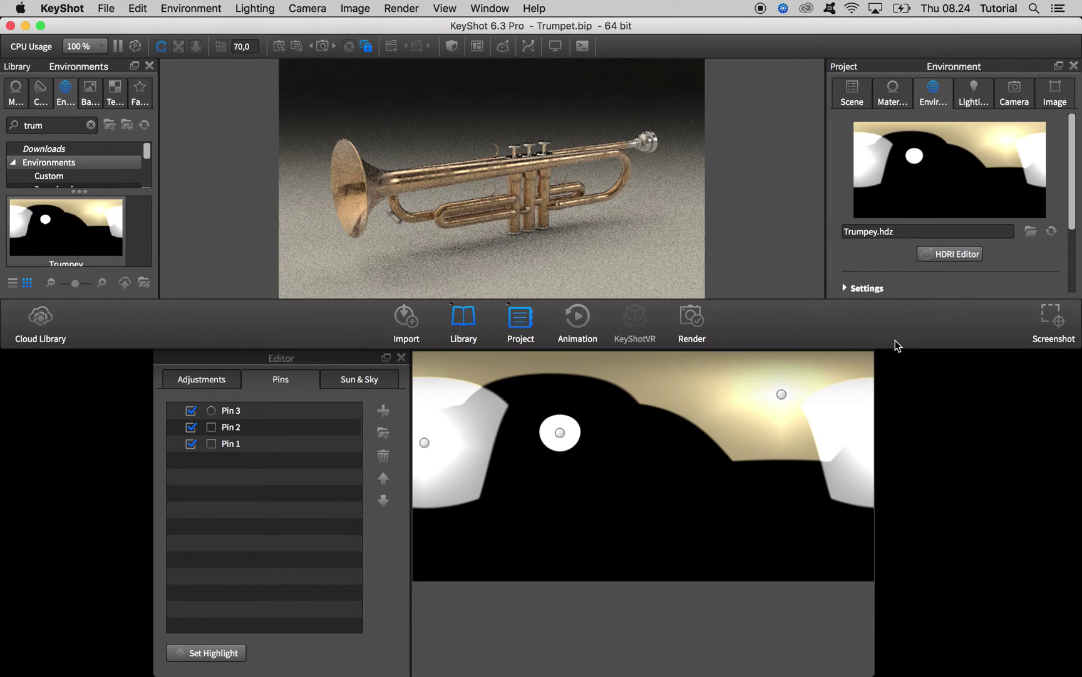
{"action": "left_click", "coordinate": [690, 611]}
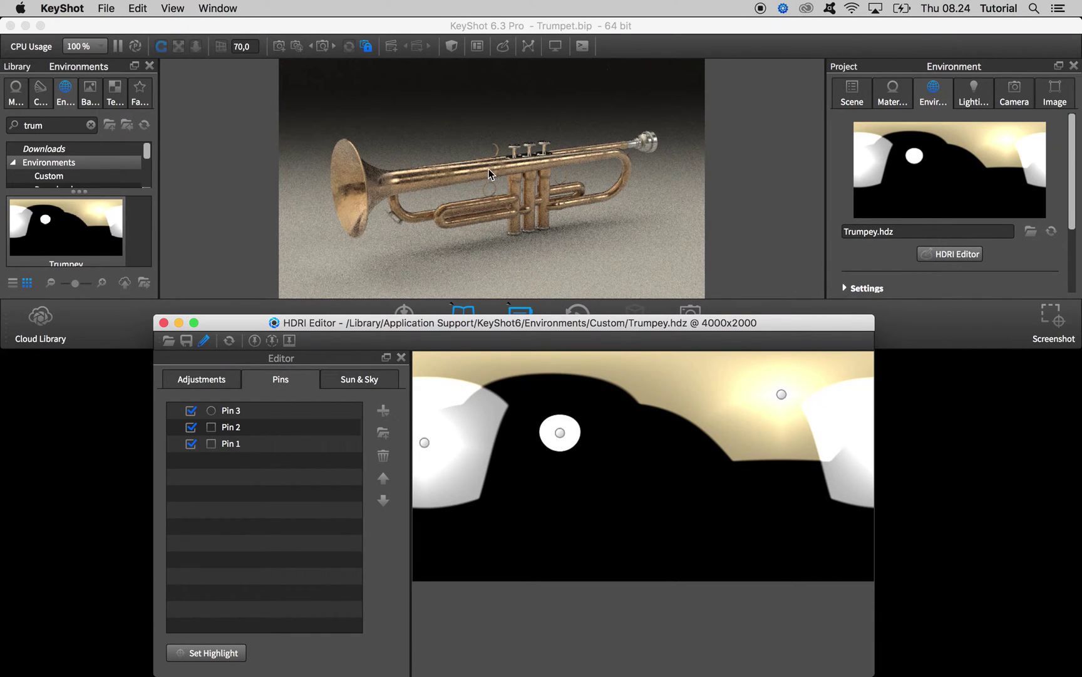
Step: Add a new pin, Pin 4, near the centre of the HDRI
{"action": "left_click", "coordinate": [248, 596]}
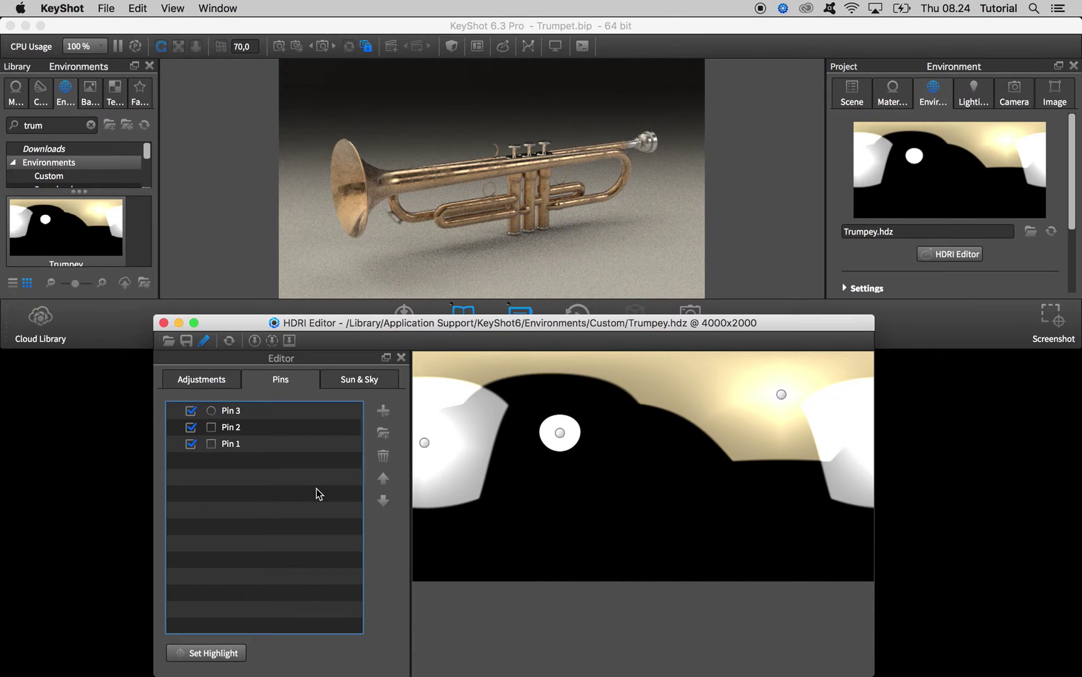
{"action": "left_click", "coordinate": [384, 412]}
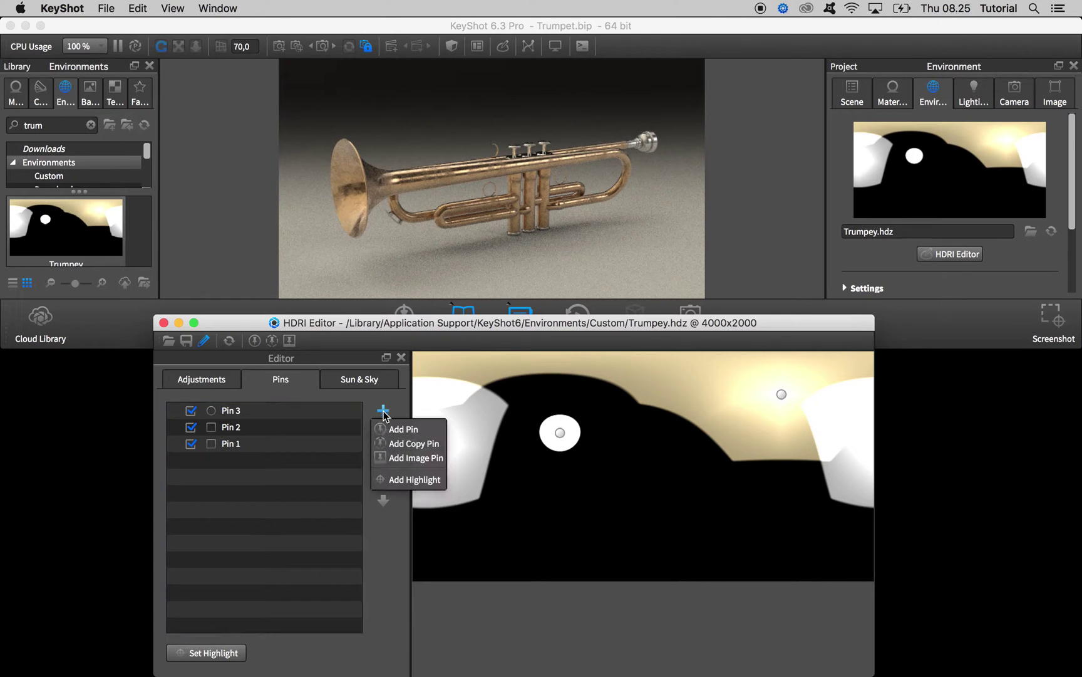
{"action": "left_click", "coordinate": [419, 430]}
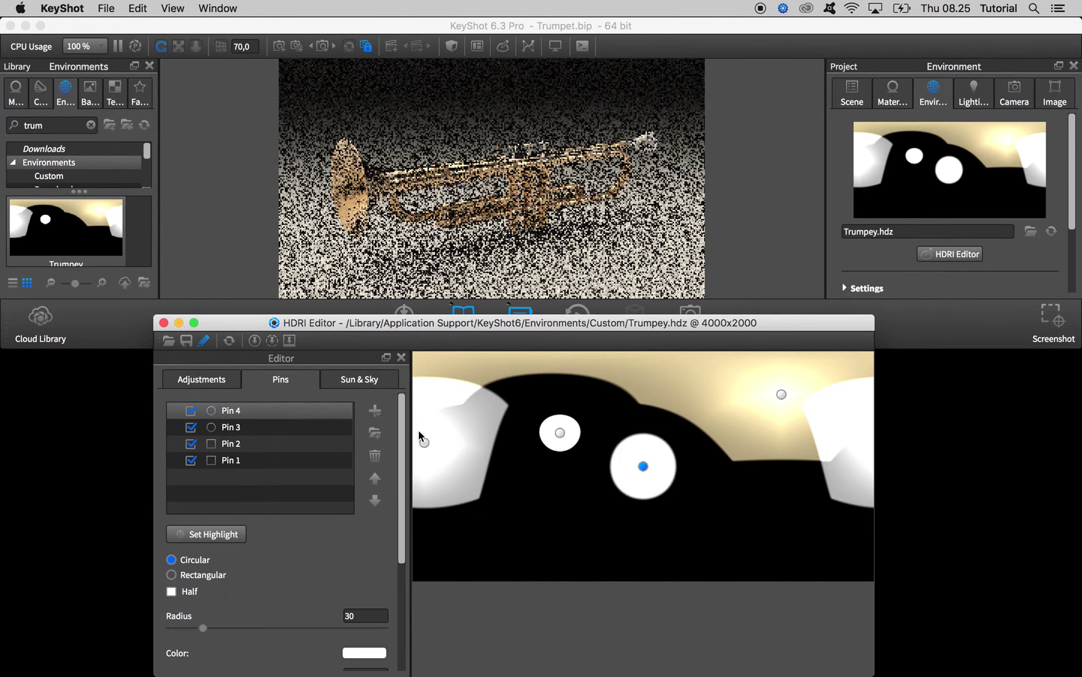
{"action": "left_click_drag", "start_coordinate": [644, 467], "coordinate": [638, 471]}
Step: Give Pin 4 radius 2 and brightness 300
{"action": "scroll", "coordinate": [338, 549], "scroll_direction": "down", "scroll_amount": 3}
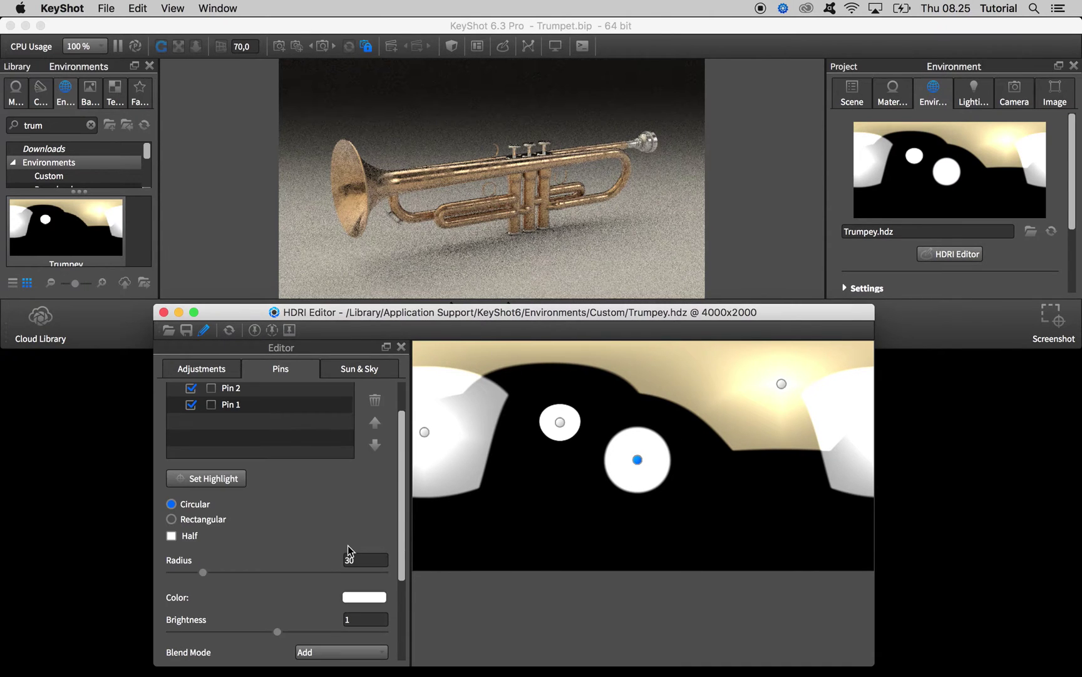
{"action": "left_click_drag", "start_coordinate": [360, 556], "coordinate": [335, 557]}
{"action": "type", "text": "2"}
{"action": "key", "text": "Return"}
{"action": "scroll", "coordinate": [322, 533], "scroll_direction": "down", "scroll_amount": 3}
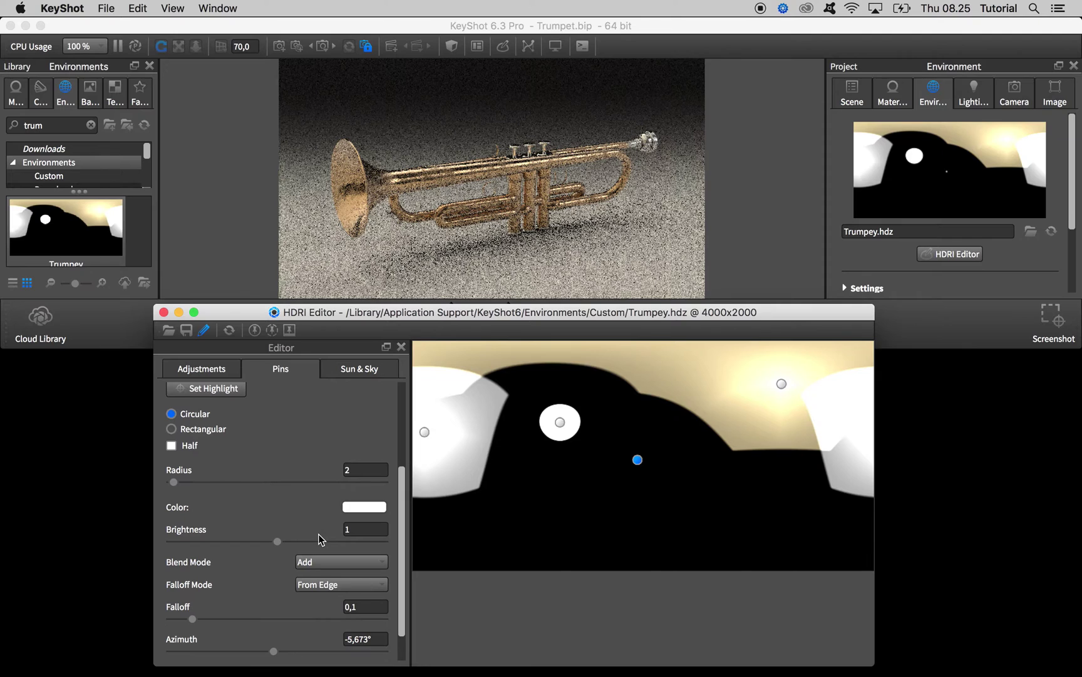
{"action": "left_click_drag", "start_coordinate": [362, 530], "coordinate": [283, 519]}
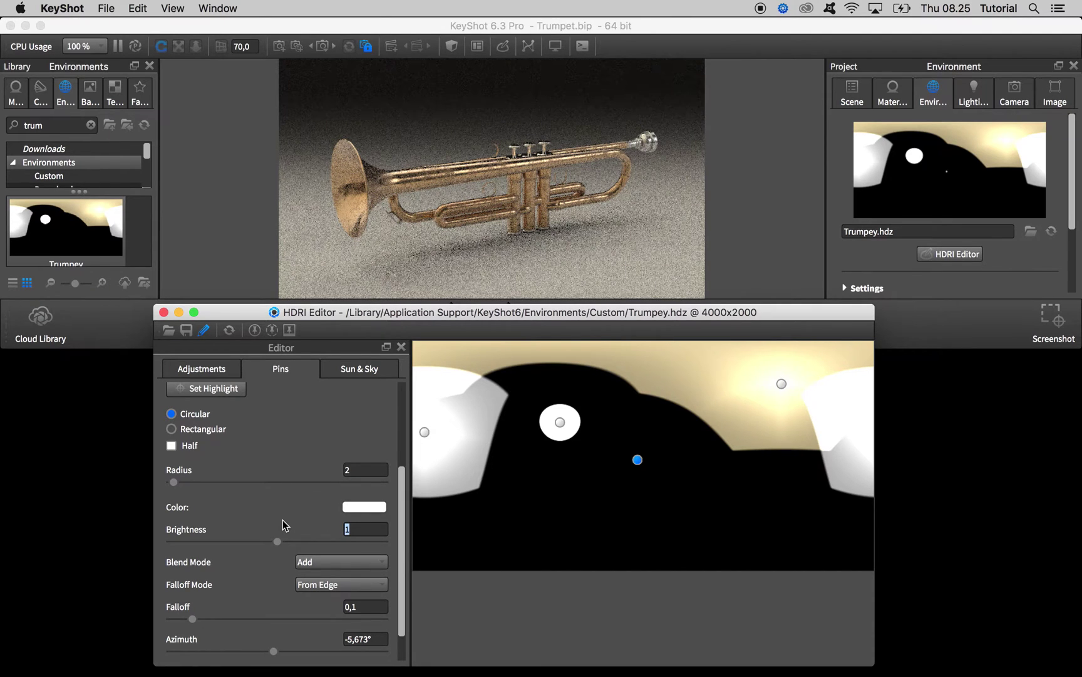
{"action": "type", "text": "300"}
{"action": "key", "text": "Return"}
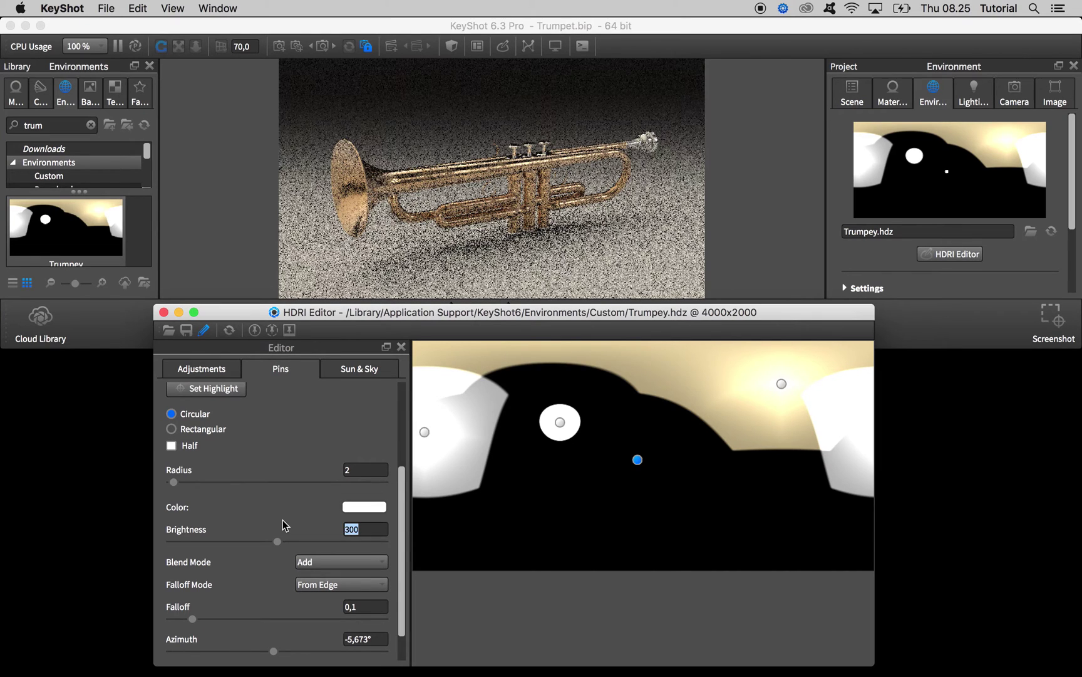
Step: Disable Pin 3, Pin 2 and Pin 1, leaving only the tiny pin active
{"action": "scroll", "coordinate": [273, 483], "scroll_direction": "up", "scroll_amount": 5}
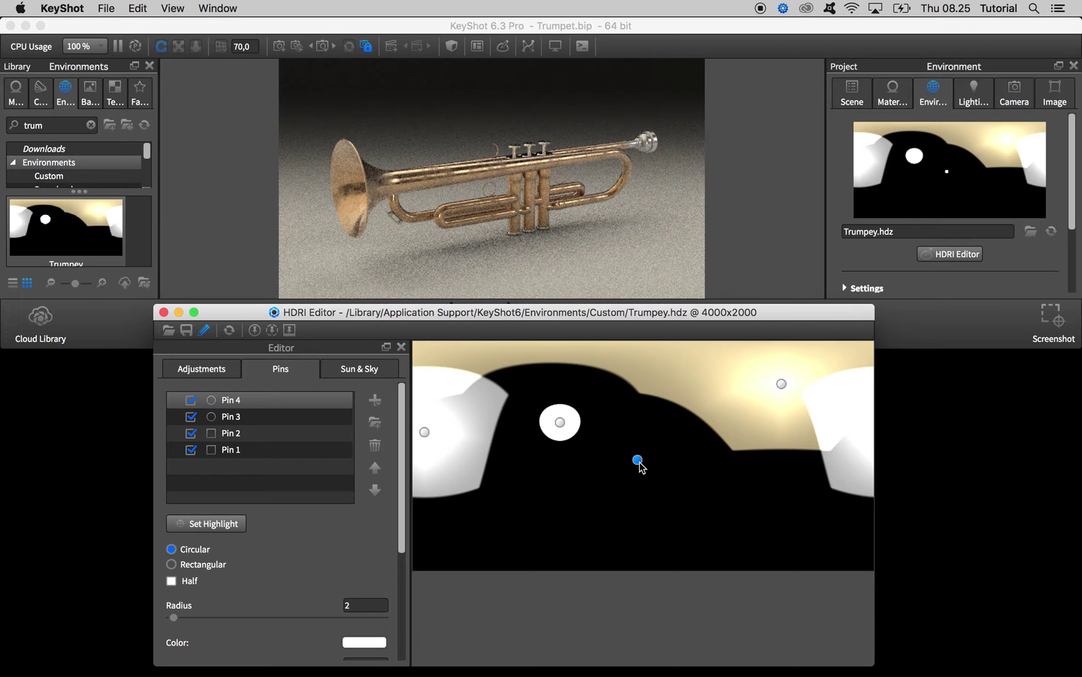
{"action": "left_click", "coordinate": [191, 416]}
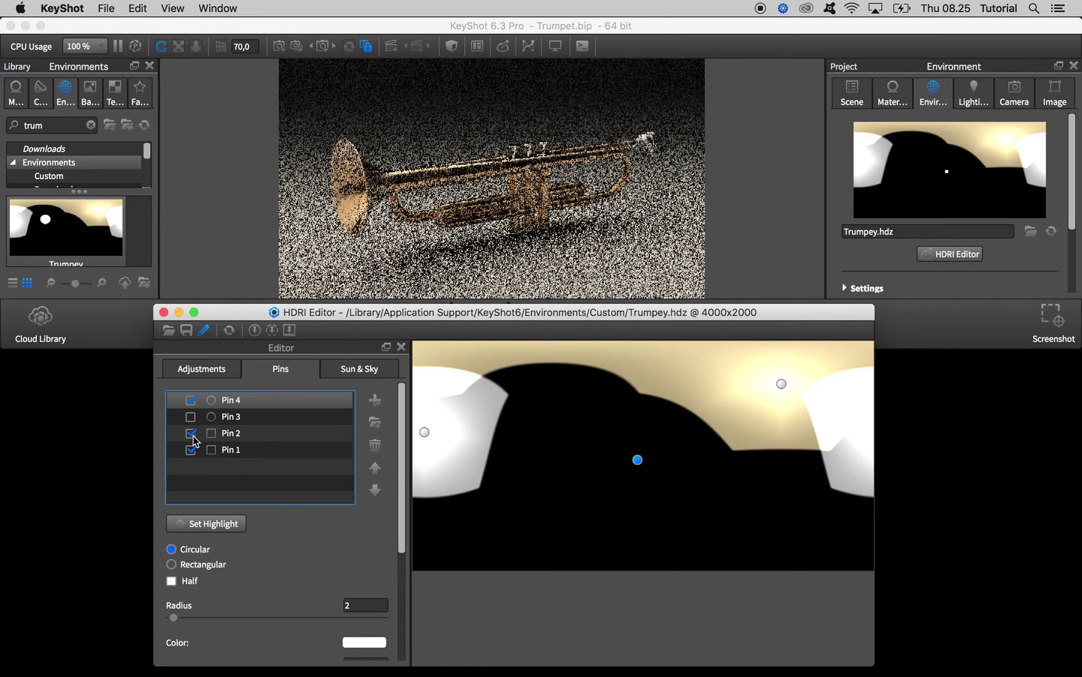
{"action": "left_click", "coordinate": [191, 433]}
{"action": "left_click", "coordinate": [190, 449]}
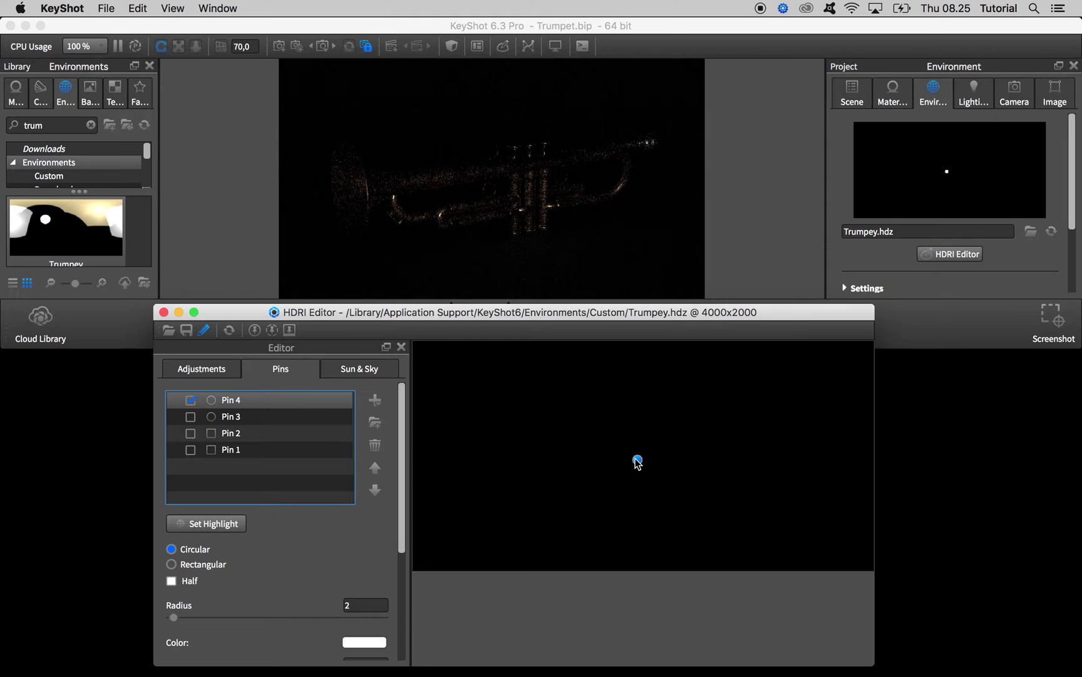
Step: Move the tiny pin to the upper right of the HDRI for a crisp shadow
{"action": "left_click_drag", "start_coordinate": [637, 459], "coordinate": [635, 380]}
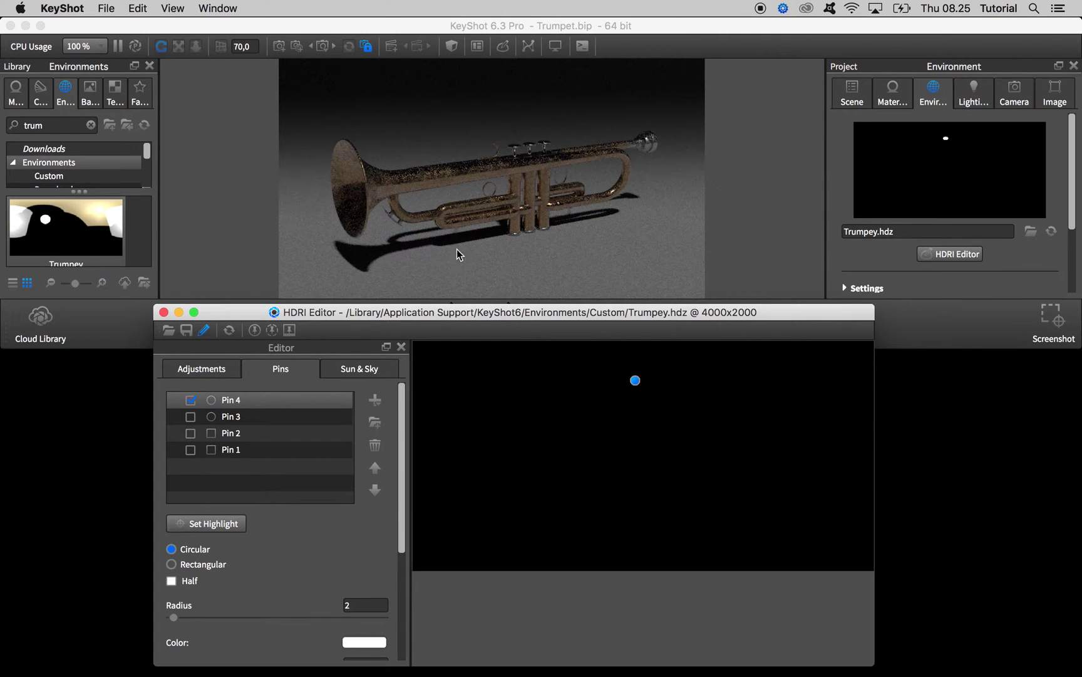
{"action": "left_click_drag", "start_coordinate": [635, 380], "coordinate": [650, 427]}
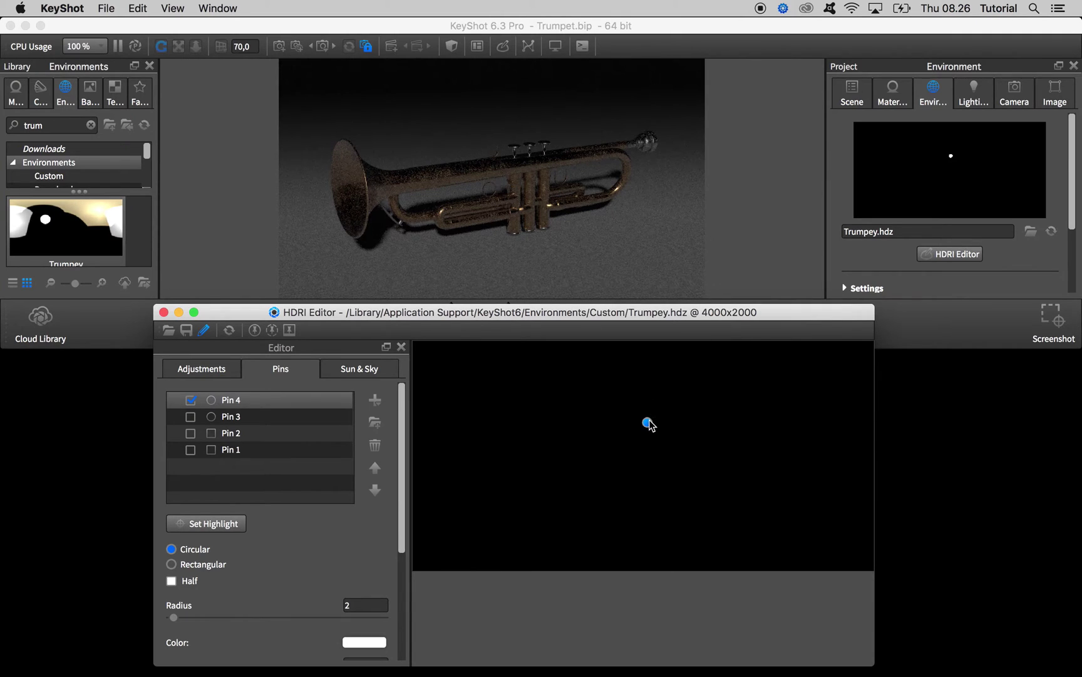
{"action": "left_click_drag", "start_coordinate": [649, 426], "coordinate": [833, 382]}
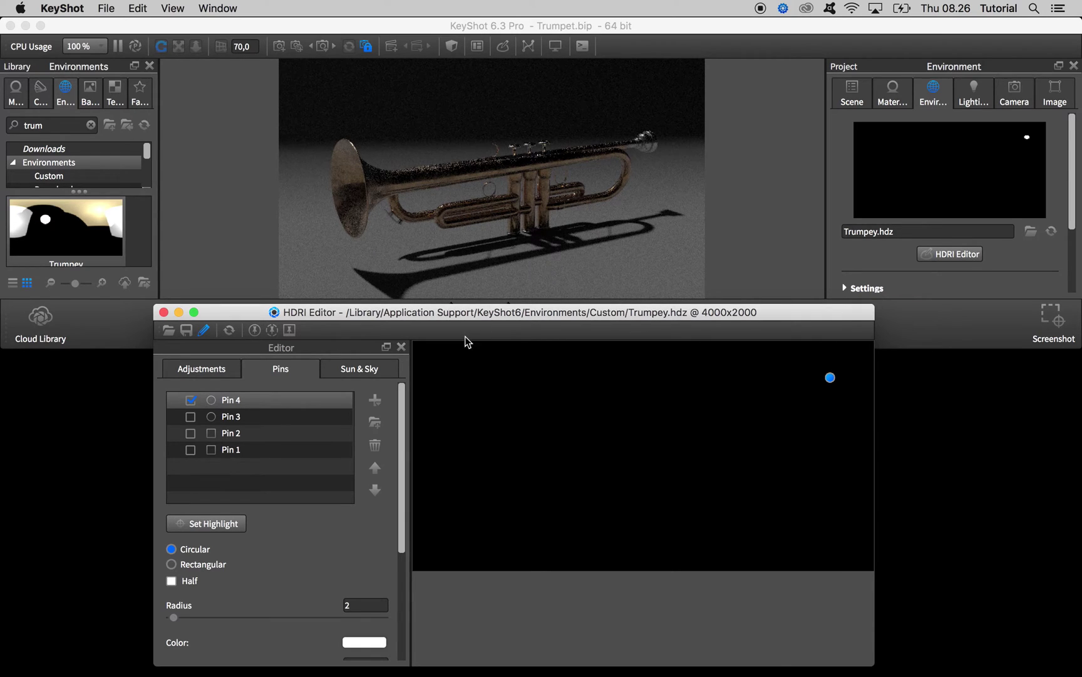
{"action": "left_click_drag", "start_coordinate": [469, 312], "coordinate": [471, 305]}
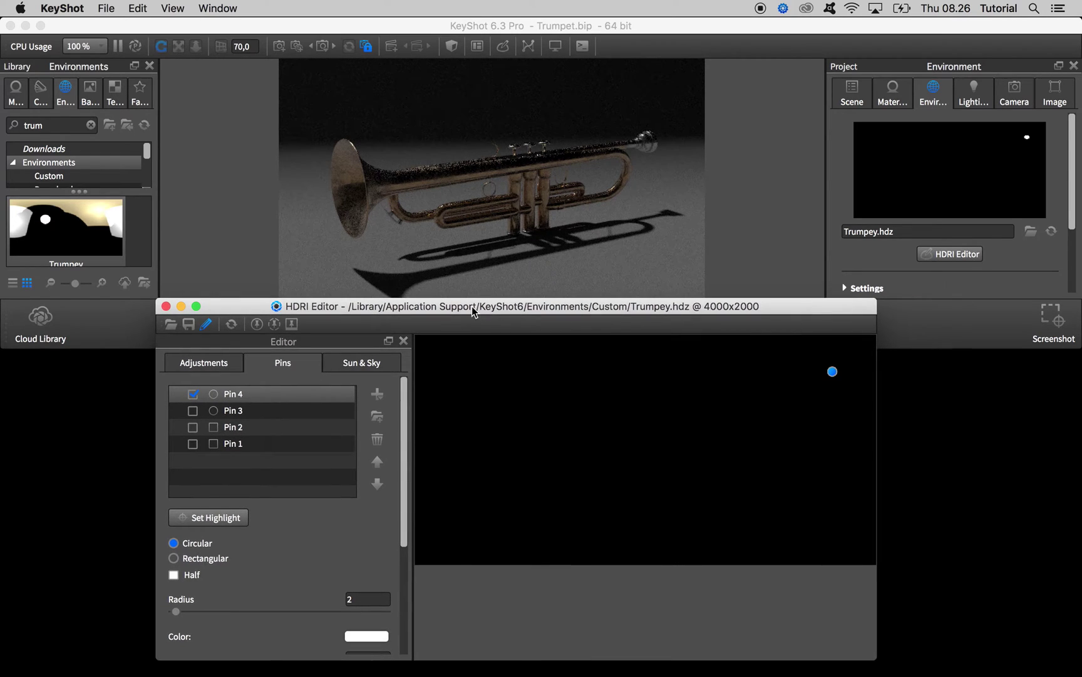
Step: Switch Pins 3, 2 and 1 back on in the pin list alongside Pin 4
{"action": "left_click", "coordinate": [193, 411]}
{"action": "left_click", "coordinate": [193, 411]}
{"action": "left_click", "coordinate": [193, 428]}
{"action": "left_click", "coordinate": [193, 444]}
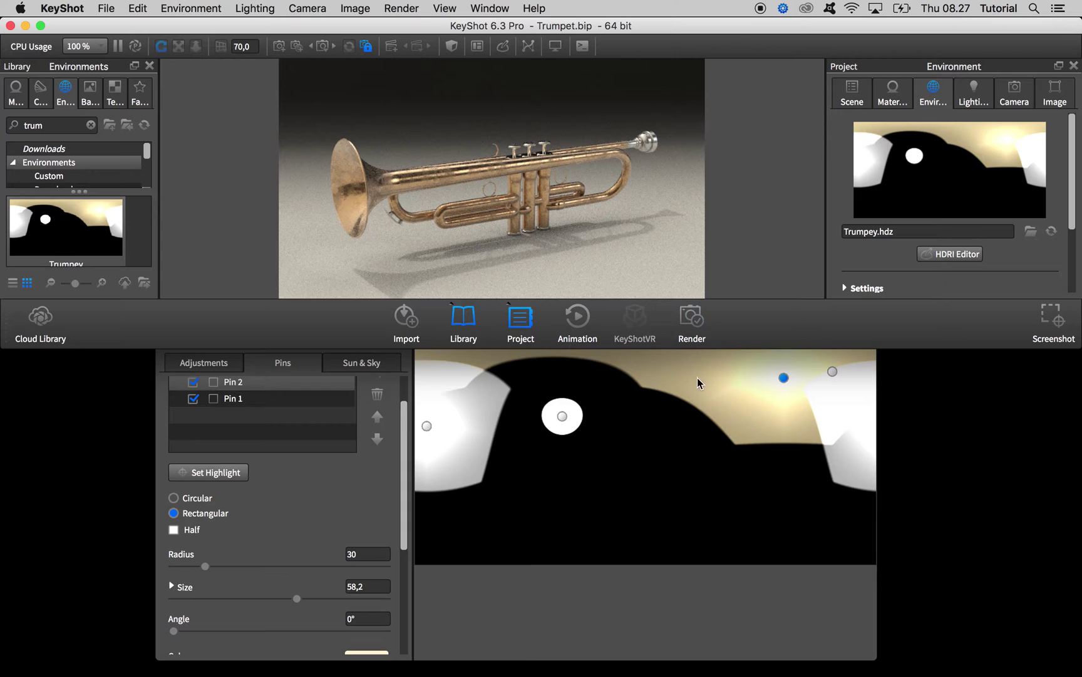
{"action": "left_click", "coordinate": [697, 377]}
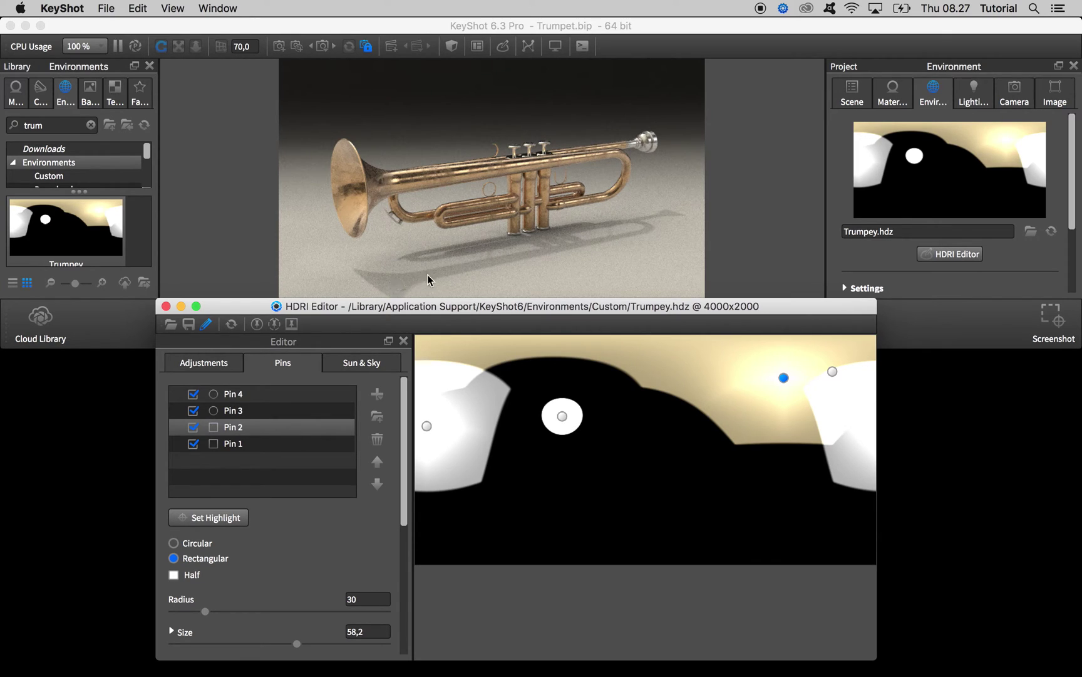
{"action": "left_click_drag", "start_coordinate": [555, 308], "coordinate": [554, 316]}
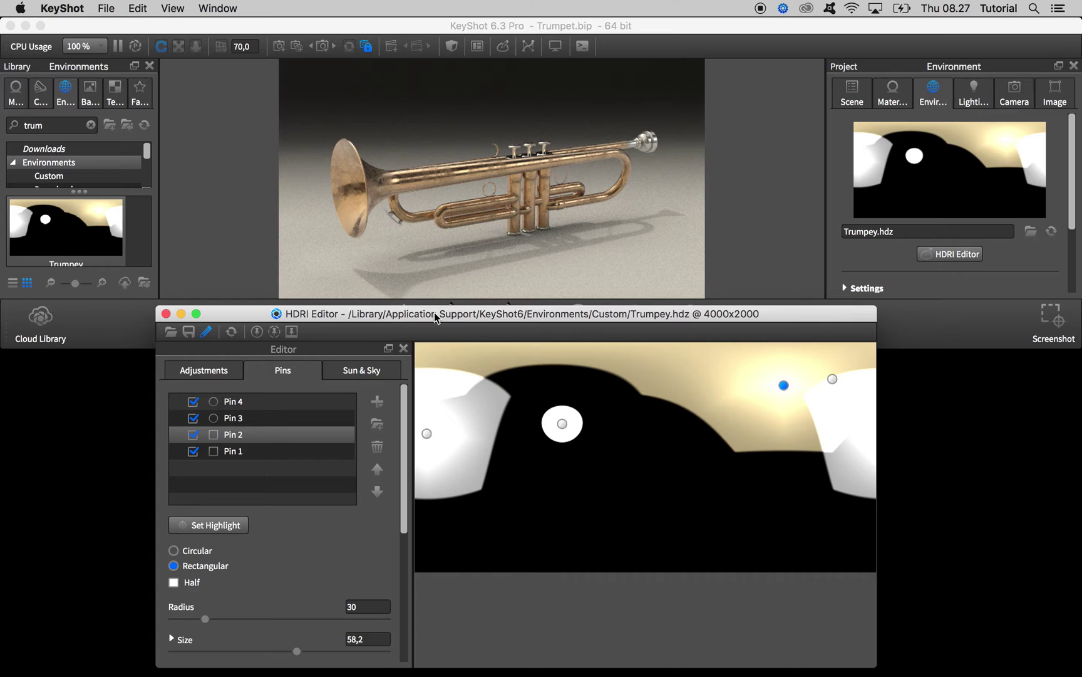
Step: Select Pin 4 and set its radius to 1
{"action": "left_click_drag", "start_coordinate": [434, 312], "coordinate": [434, 308]}
{"action": "left_click", "coordinate": [305, 401]}
{"action": "double_click", "coordinate": [351, 603]}
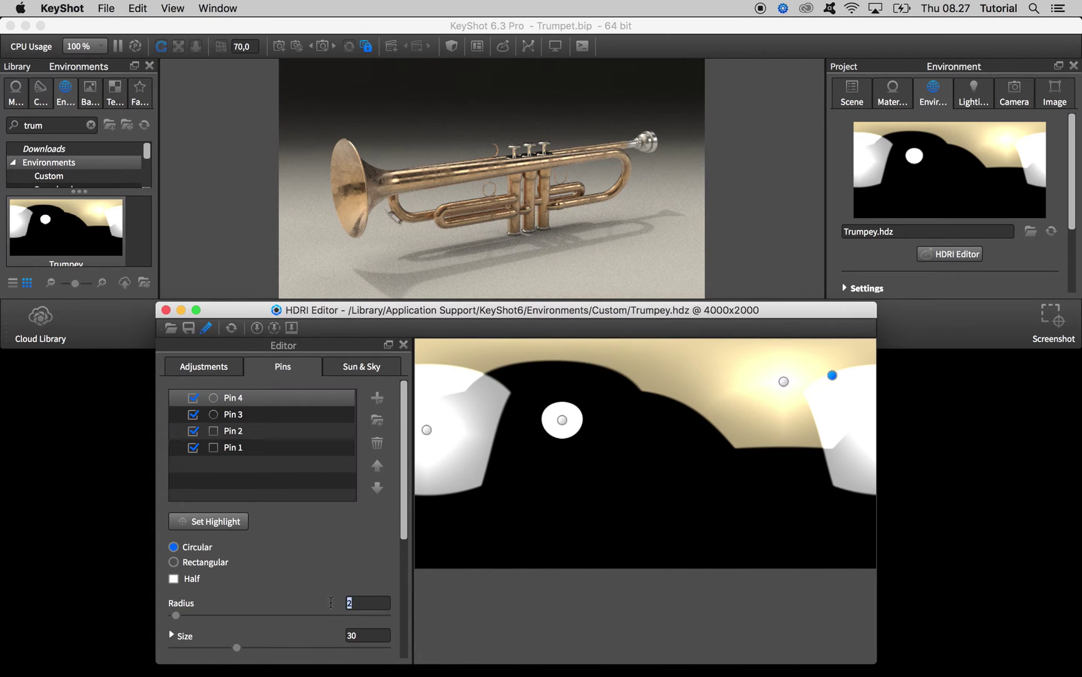
{"action": "type", "text": "1"}
{"action": "key", "text": "Return"}
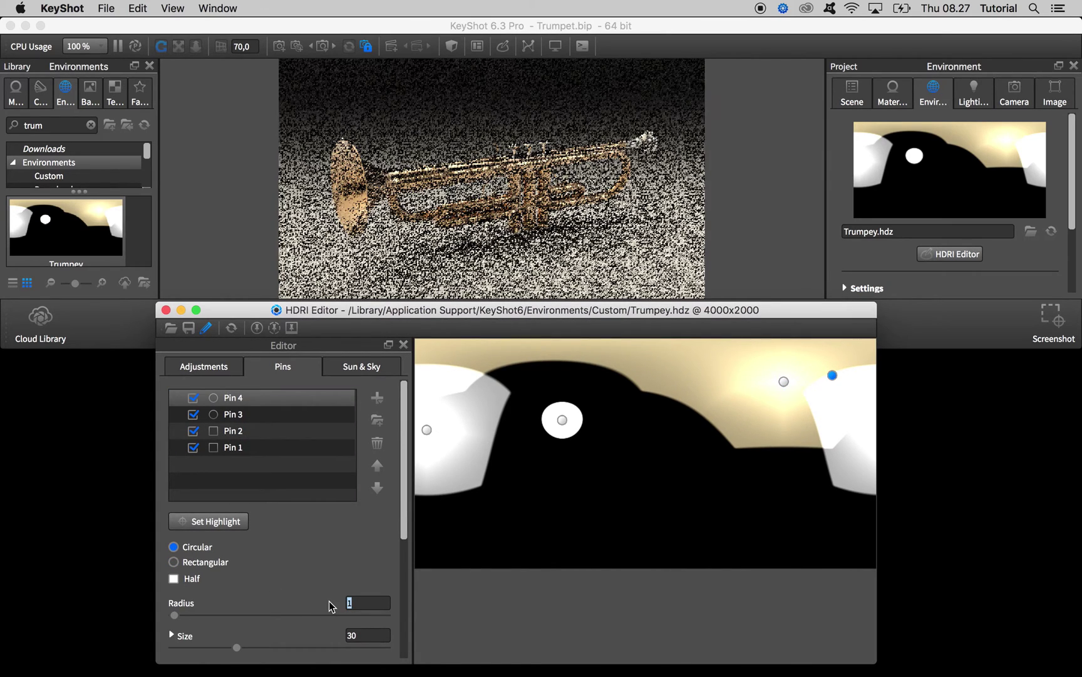
Step: Raise Pin 4's brightness to 2000
{"action": "scroll", "coordinate": [313, 586], "scroll_direction": "down", "scroll_amount": 5}
{"action": "double_click", "coordinate": [334, 605]}
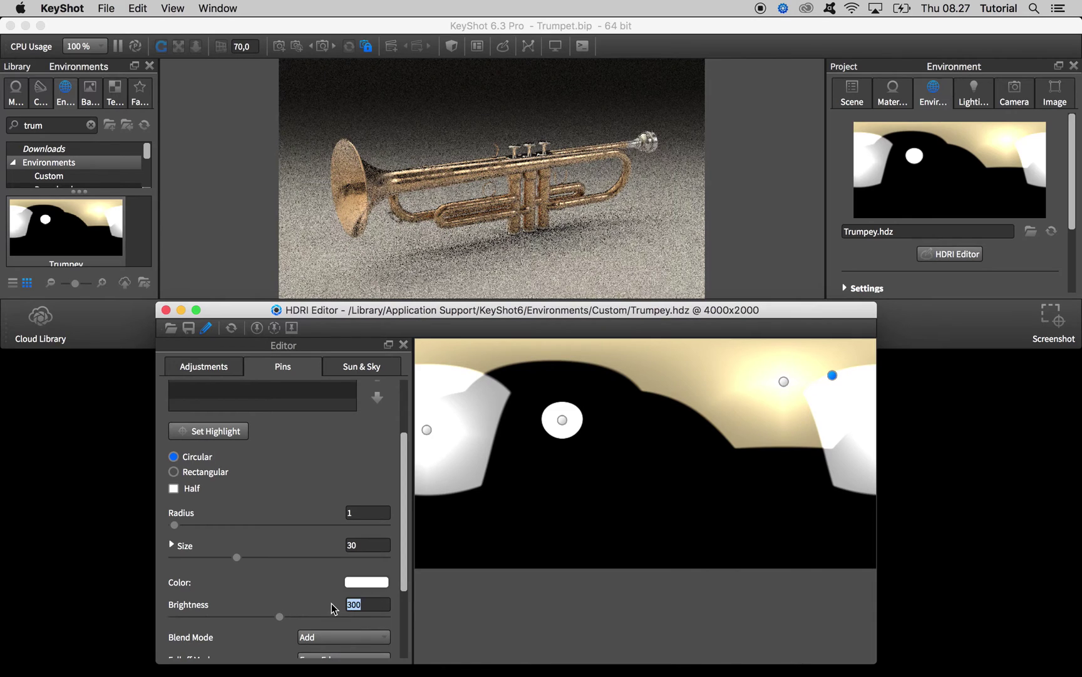
{"action": "type", "text": "100"}
{"action": "key", "text": "Return"}
{"action": "key", "text": "Right"}
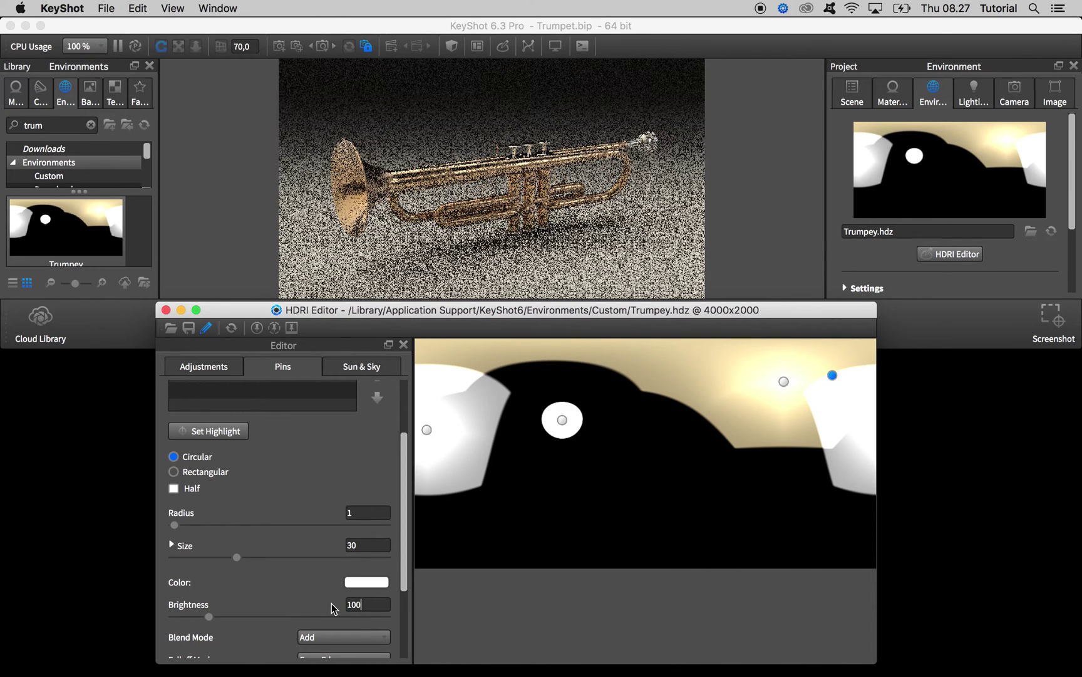
{"action": "type", "text": "0"}
{"action": "key", "text": "Return"}
{"action": "type", "text": "2000"}
{"action": "key", "text": "Return"}
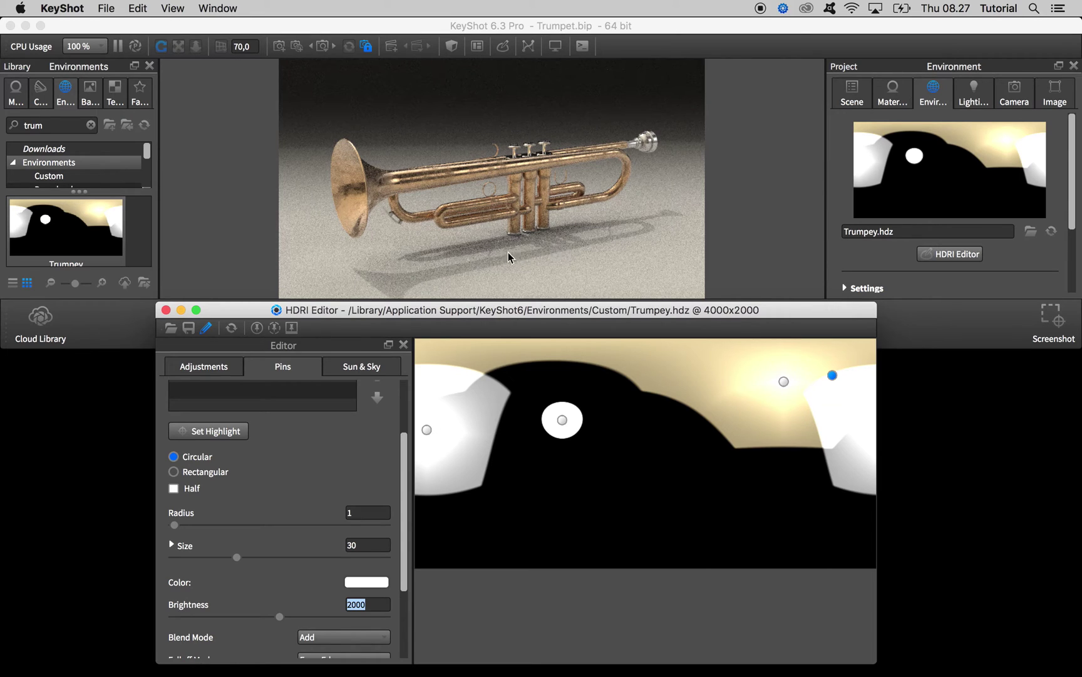
Step: Set Pin 4's radius to 5 and lower its brightness to about 72
{"action": "left_click", "coordinate": [349, 513]}
{"action": "type", "text": "5"}
{"action": "key", "text": "Return"}
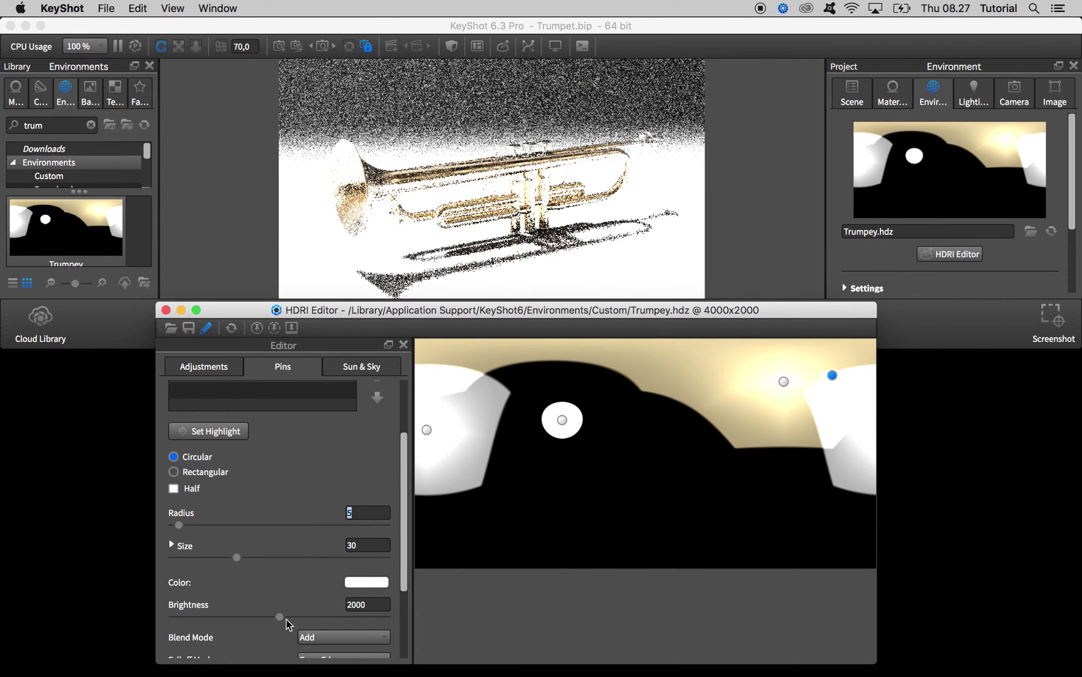
{"action": "left_click_drag", "start_coordinate": [210, 617], "coordinate": [178, 621]}
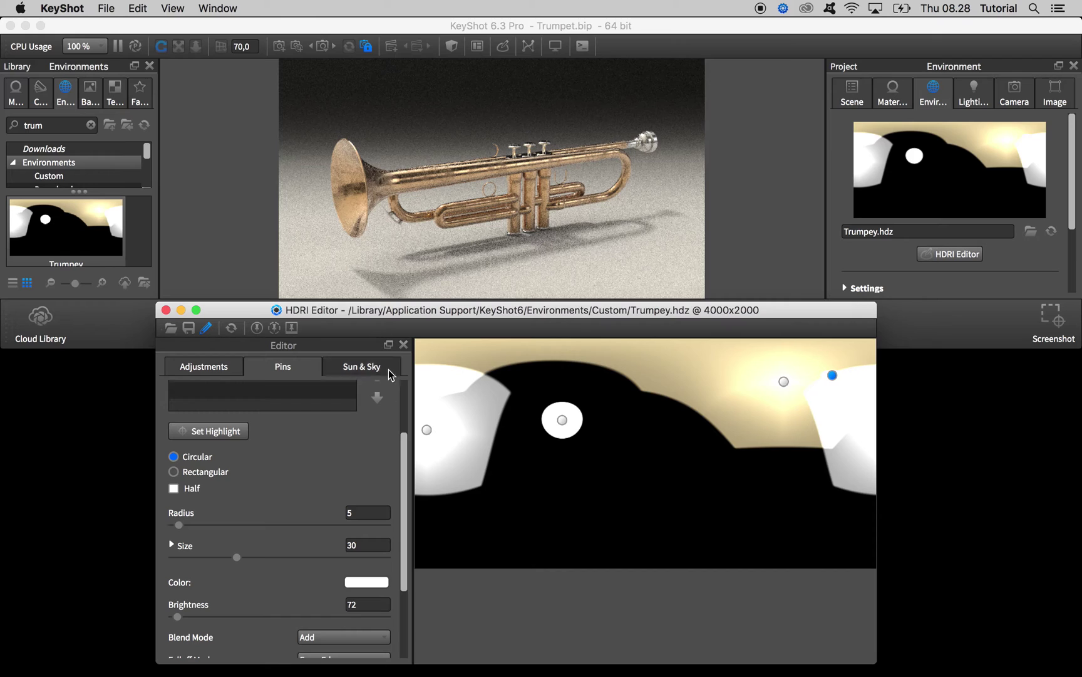
{"action": "scroll", "coordinate": [332, 451], "scroll_direction": "up", "scroll_amount": 3}
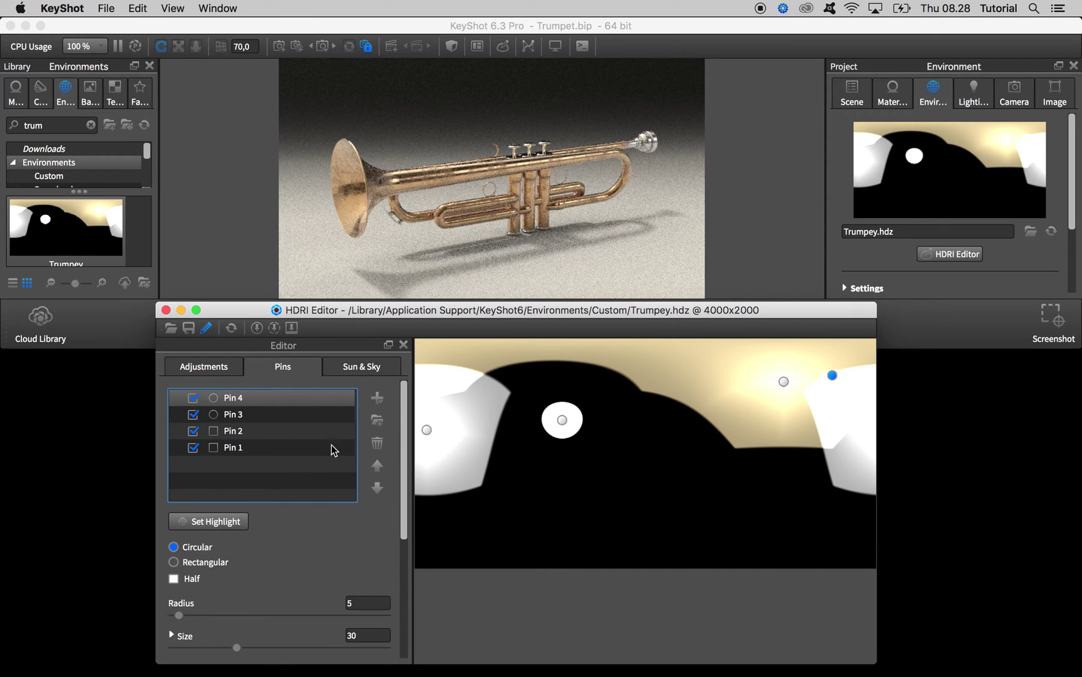
Step: Compare the render with Pin 4 toggled, then save the HDRI as Trumpey2.hdz and close the editor
{"action": "left_click", "coordinate": [194, 397]}
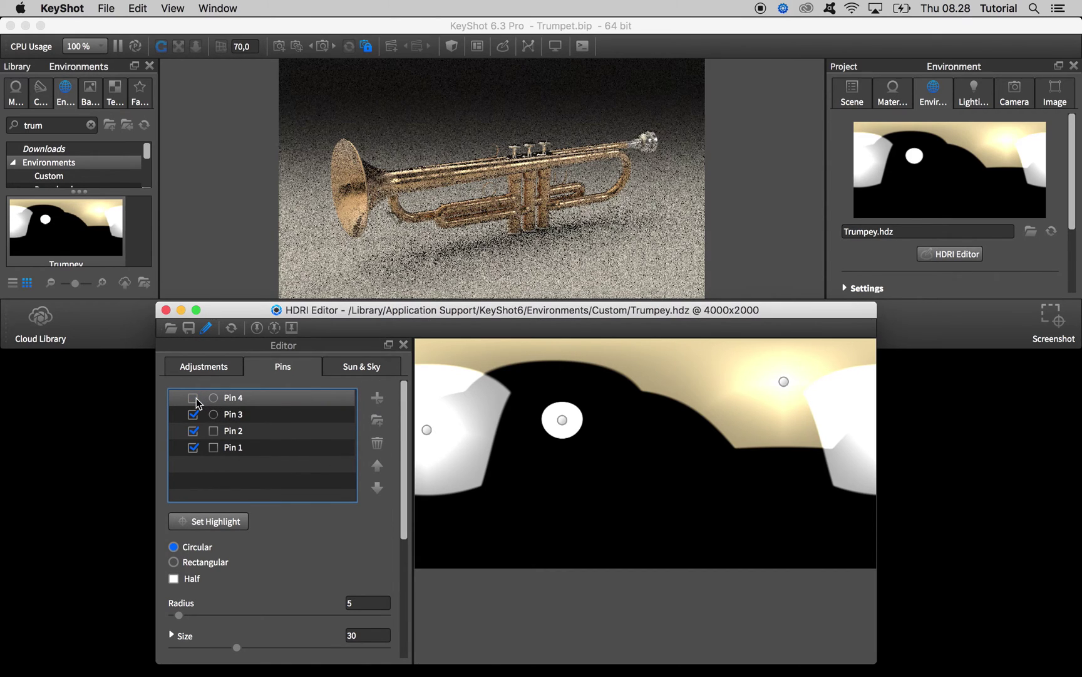
{"action": "left_click", "coordinate": [194, 397]}
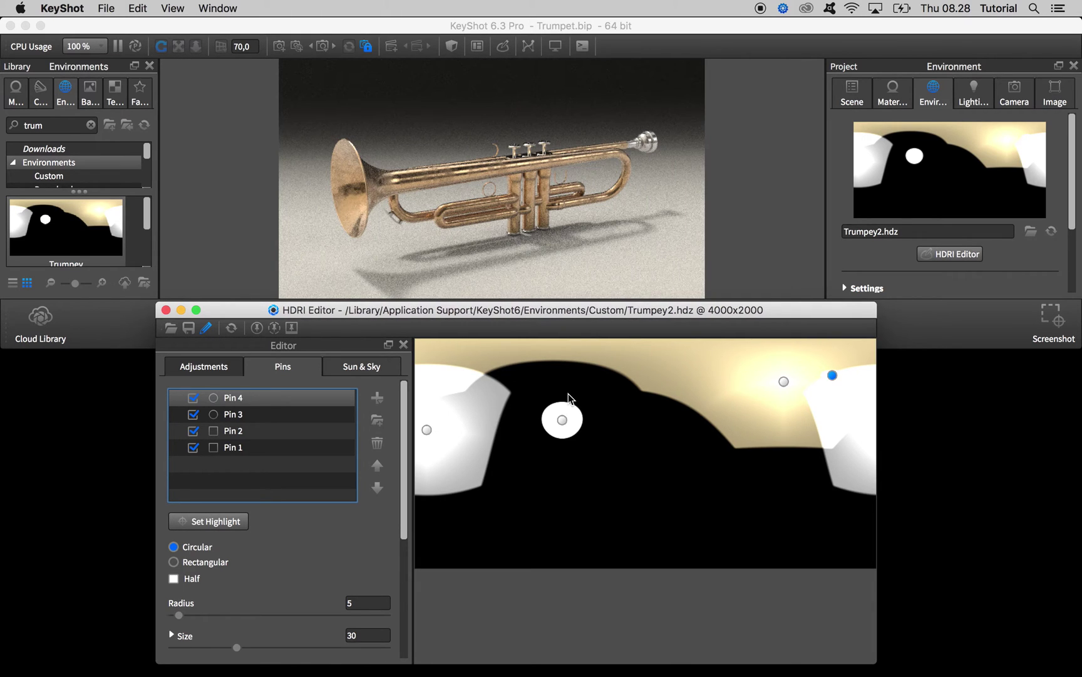
{"action": "left_click", "coordinate": [107, 9]}
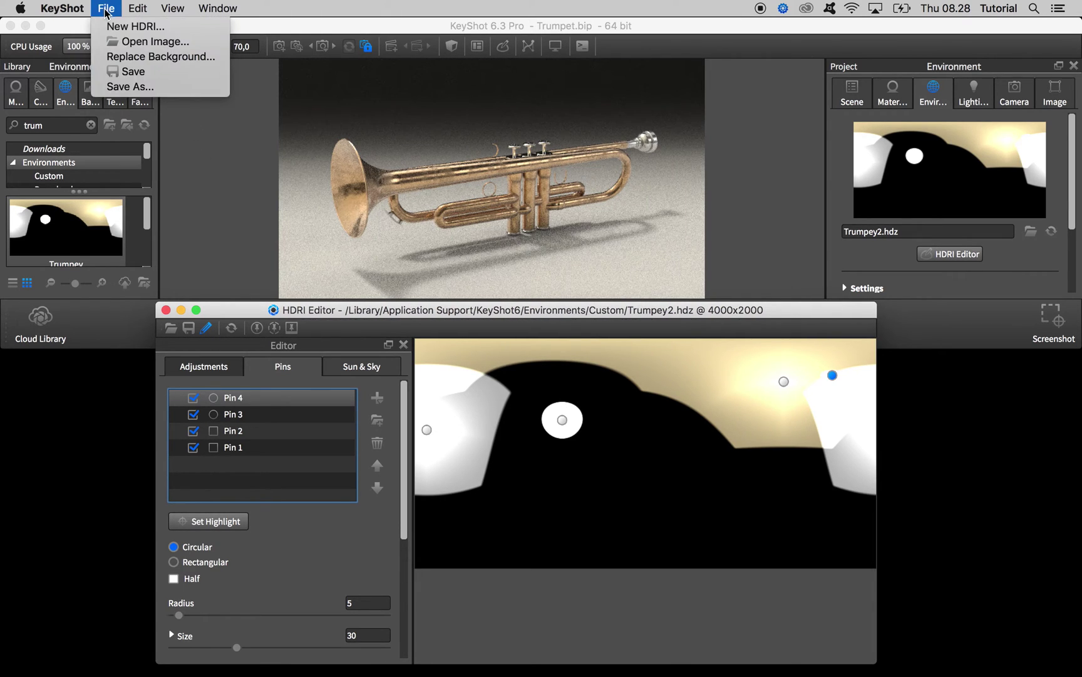
{"action": "left_click", "coordinate": [125, 72]}
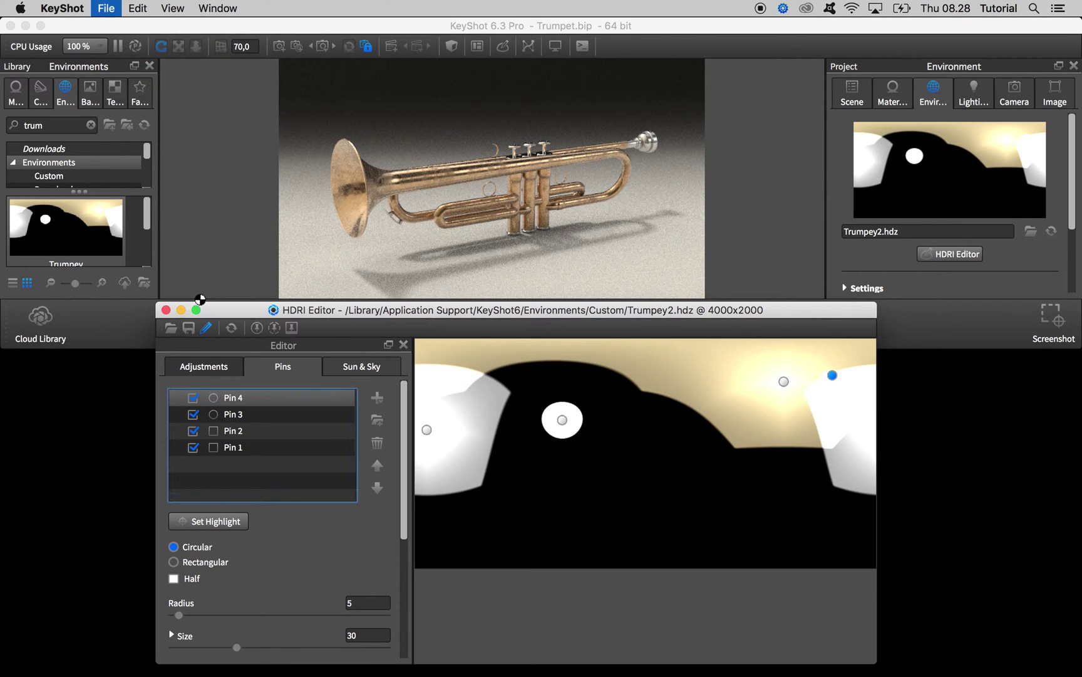
{"action": "left_click", "coordinate": [164, 309]}
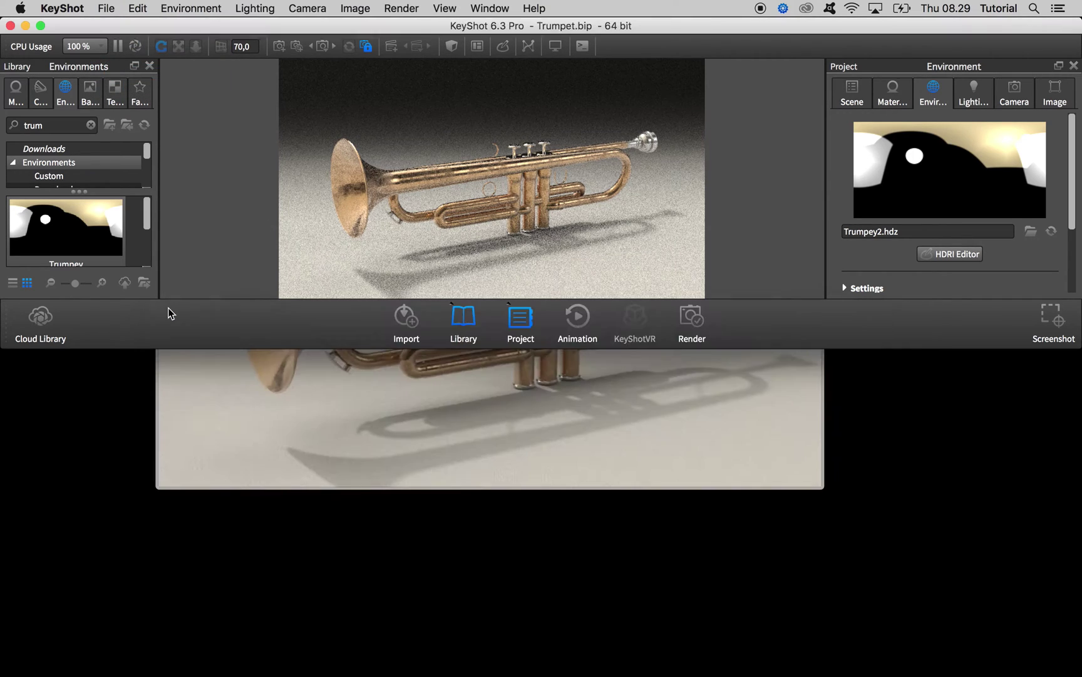
Step: Reposition and enlarge the main KeyShot window
{"action": "left_click_drag", "start_coordinate": [338, 26], "coordinate": [340, 81]}
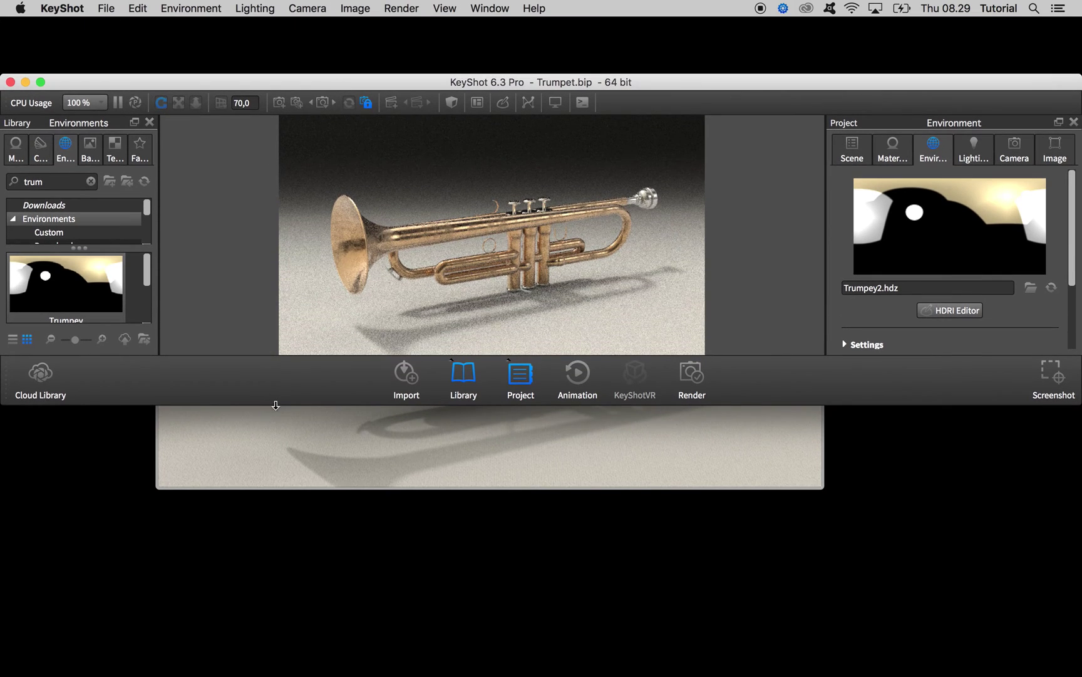
{"action": "left_click_drag", "start_coordinate": [275, 405], "coordinate": [297, 585]}
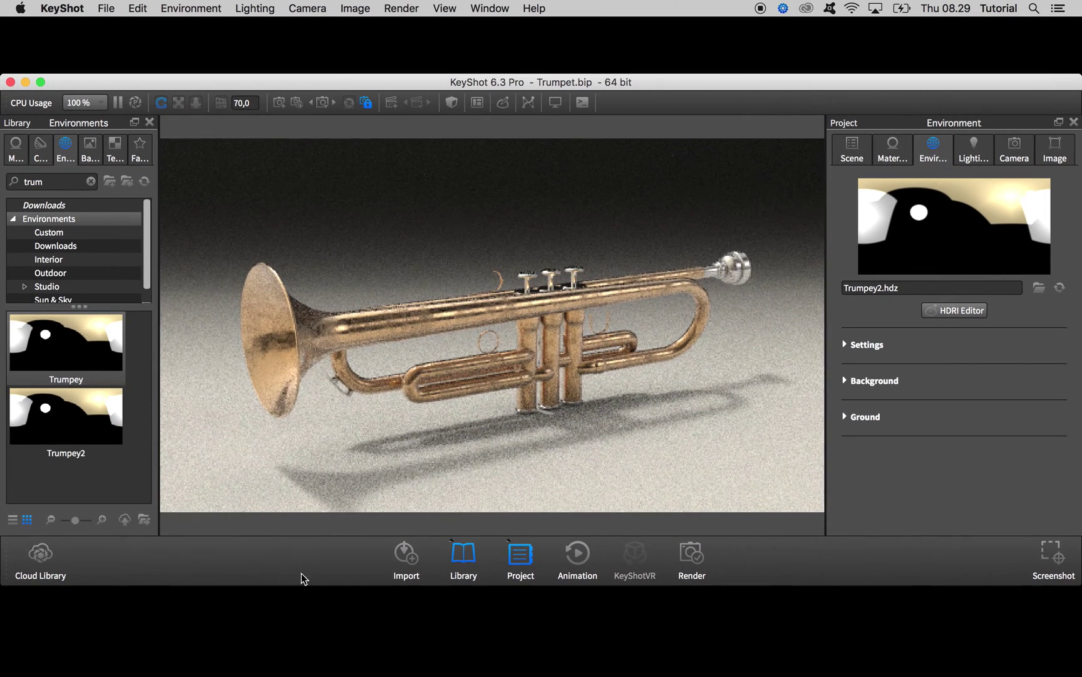
{"action": "left_click_drag", "start_coordinate": [310, 87], "coordinate": [313, 48]}
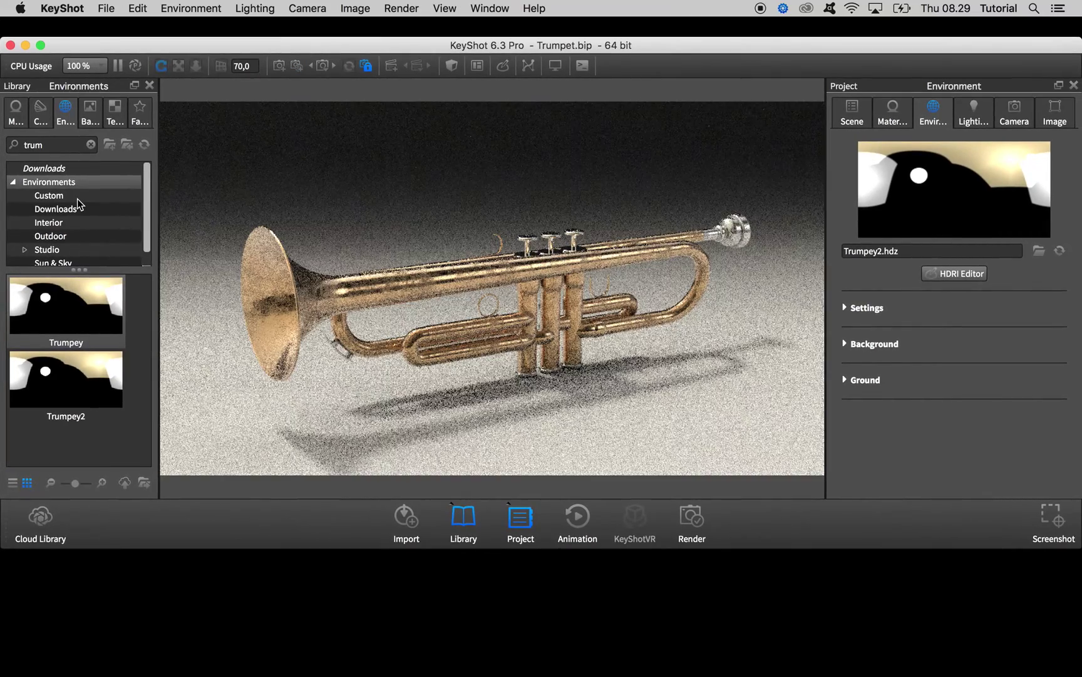
Step: Try Dosch-Design_Dirt-Lot_2k from Outdoor environments, then apply hdri-locations_iceland_4k
{"action": "scroll", "coordinate": [144, 196], "scroll_direction": "down", "scroll_amount": 1}
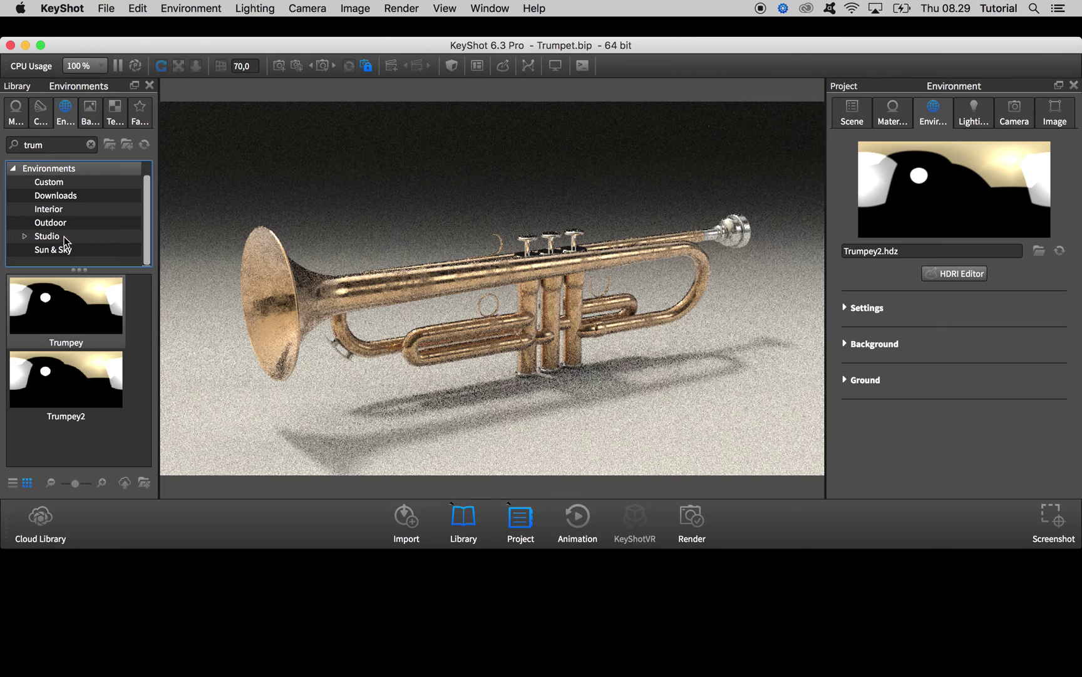
{"action": "left_click", "coordinate": [68, 223]}
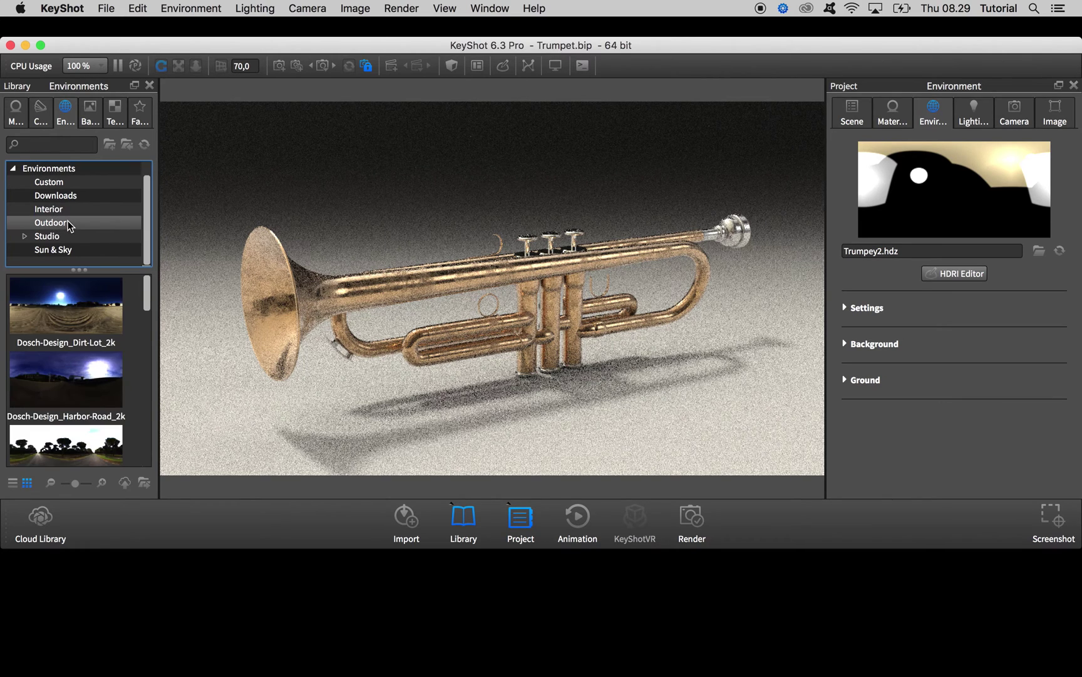
{"action": "scroll", "coordinate": [148, 299], "scroll_direction": "down", "scroll_amount": 1}
{"action": "left_click_drag", "start_coordinate": [66, 295], "coordinate": [500, 283]}
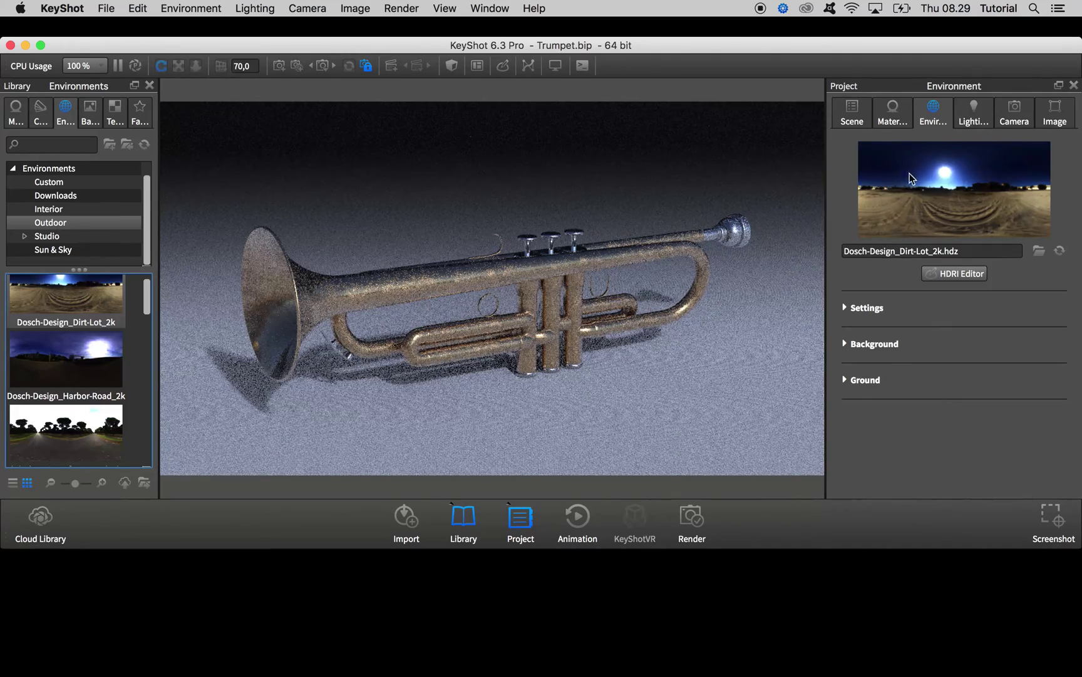
{"action": "left_click_drag", "start_coordinate": [748, 175], "coordinate": [633, 189], "text": "ctrl"}
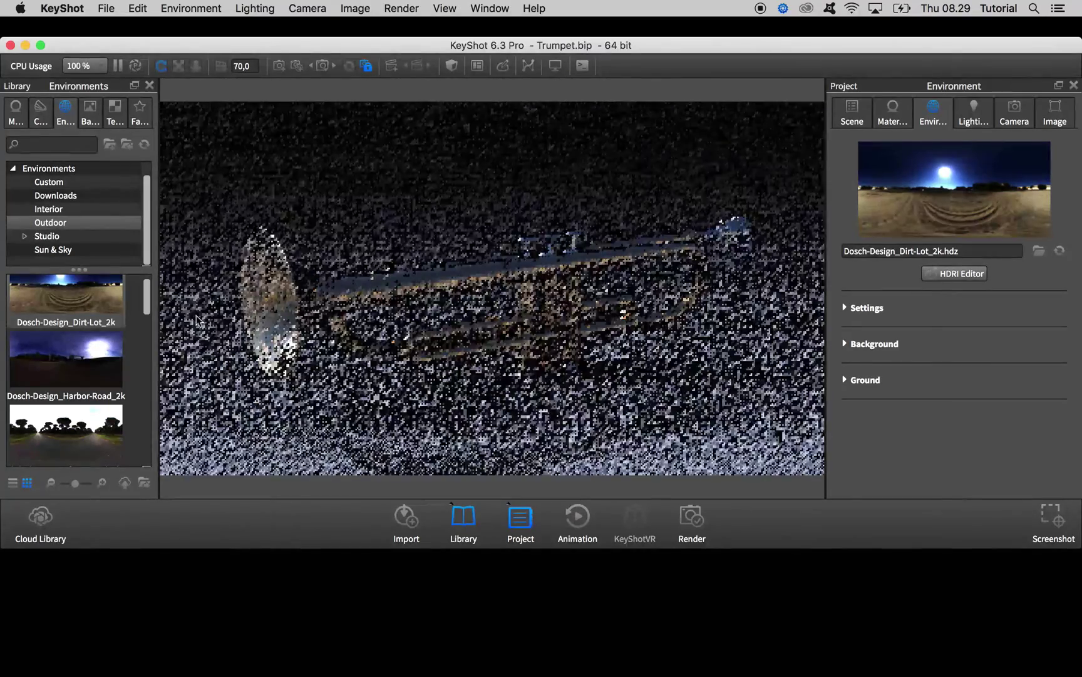
{"action": "left_click_drag", "start_coordinate": [146, 299], "coordinate": [412, 413]}
{"action": "mouse_move", "coordinate": [63, 349]}
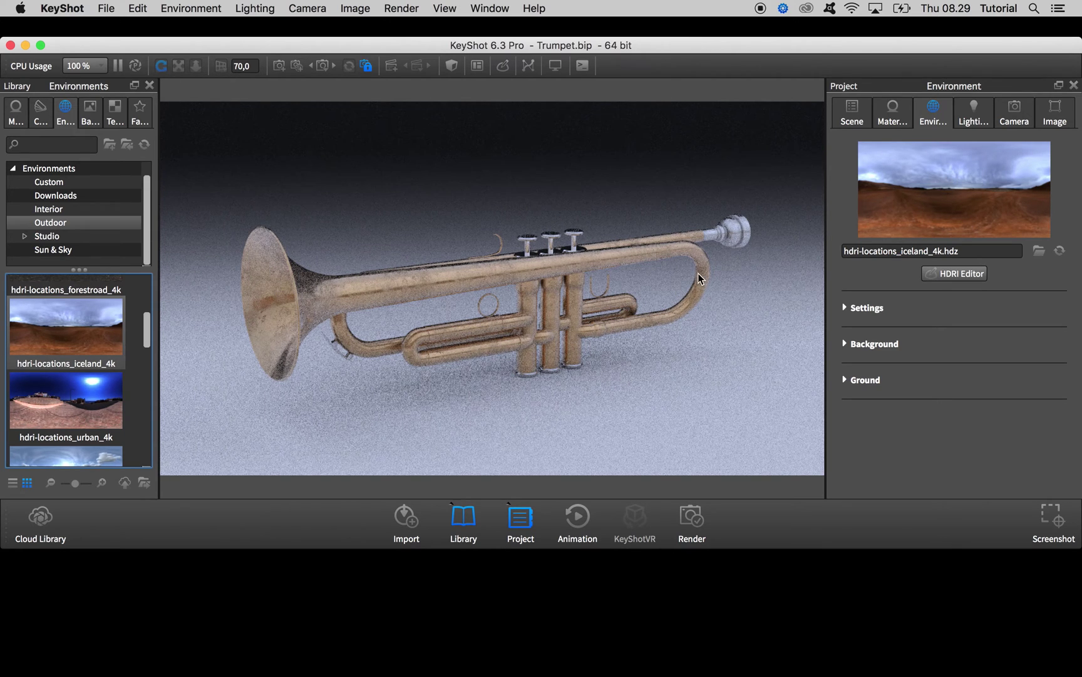
Step: Open the Iceland environment in the HDRI Editor and shorten the main window beside it
{"action": "left_click", "coordinate": [964, 272]}
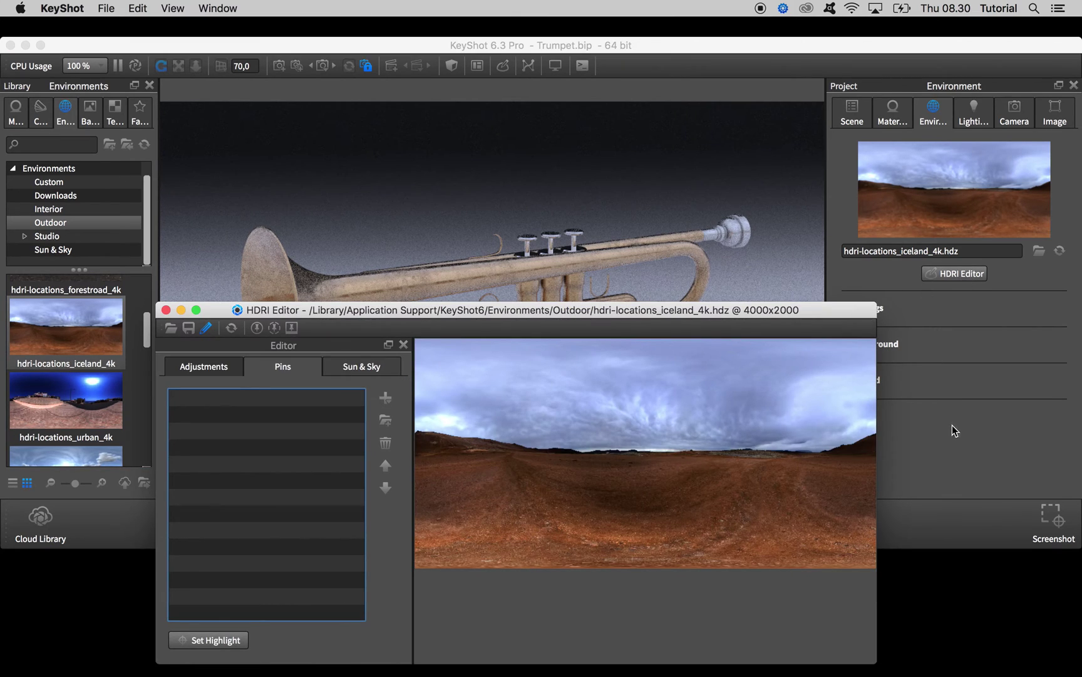
{"action": "left_click", "coordinate": [948, 531]}
{"action": "left_click_drag", "start_coordinate": [945, 547], "coordinate": [940, 368]}
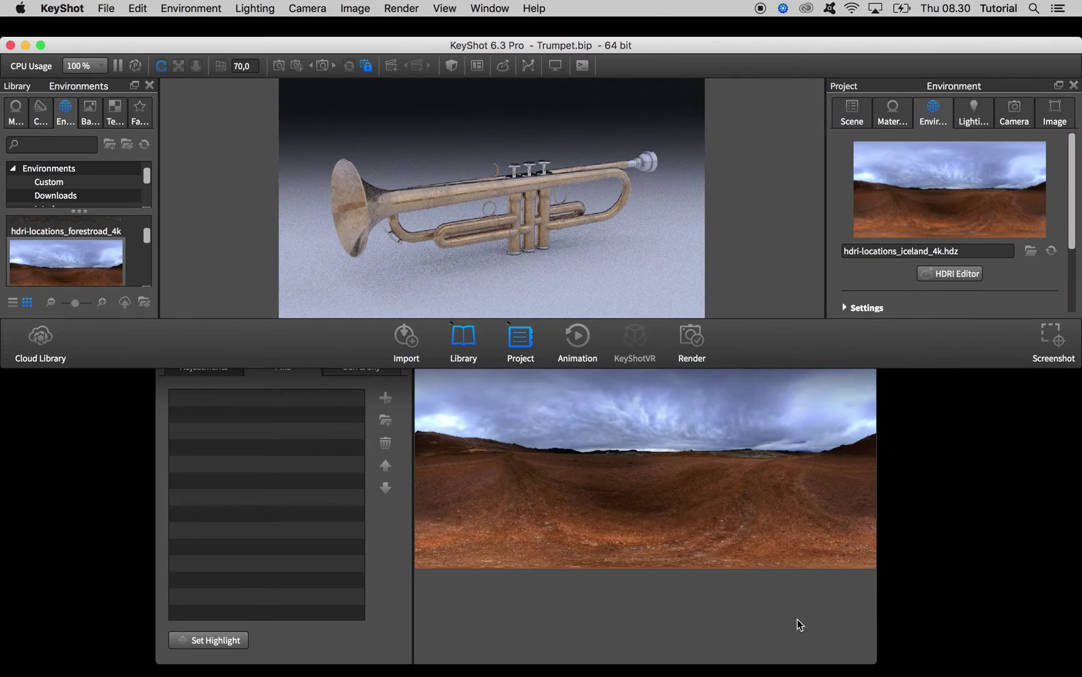
{"action": "left_click", "coordinate": [797, 623]}
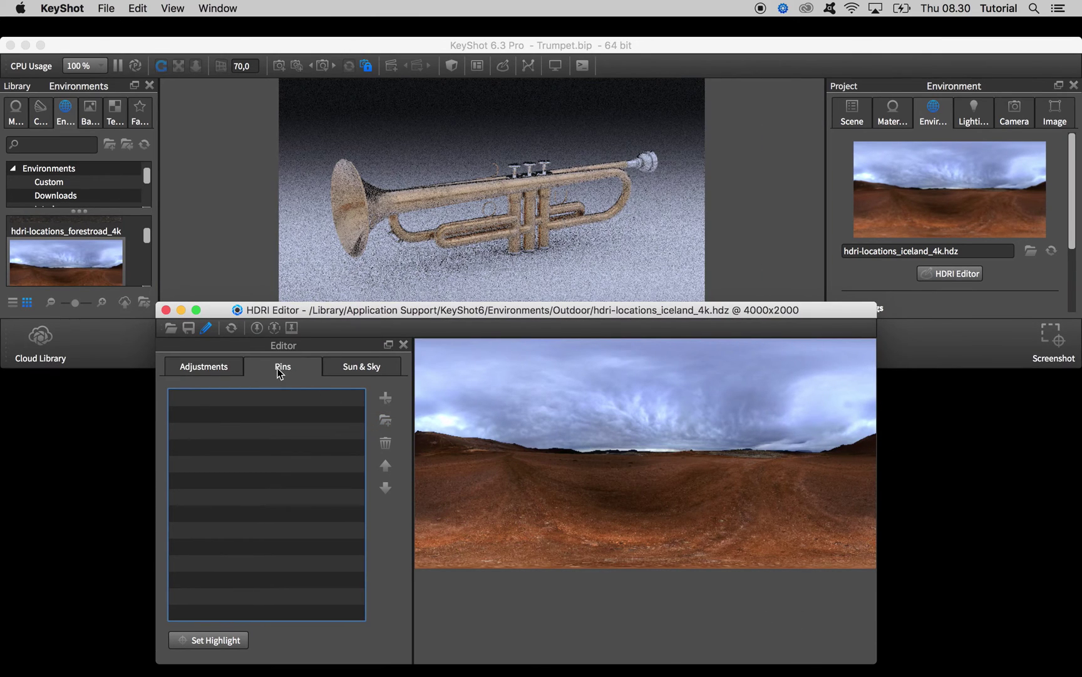
Step: Add a pin, drag it up into the sky, and set radius 2 and brightness 500
{"action": "left_click", "coordinate": [384, 399]}
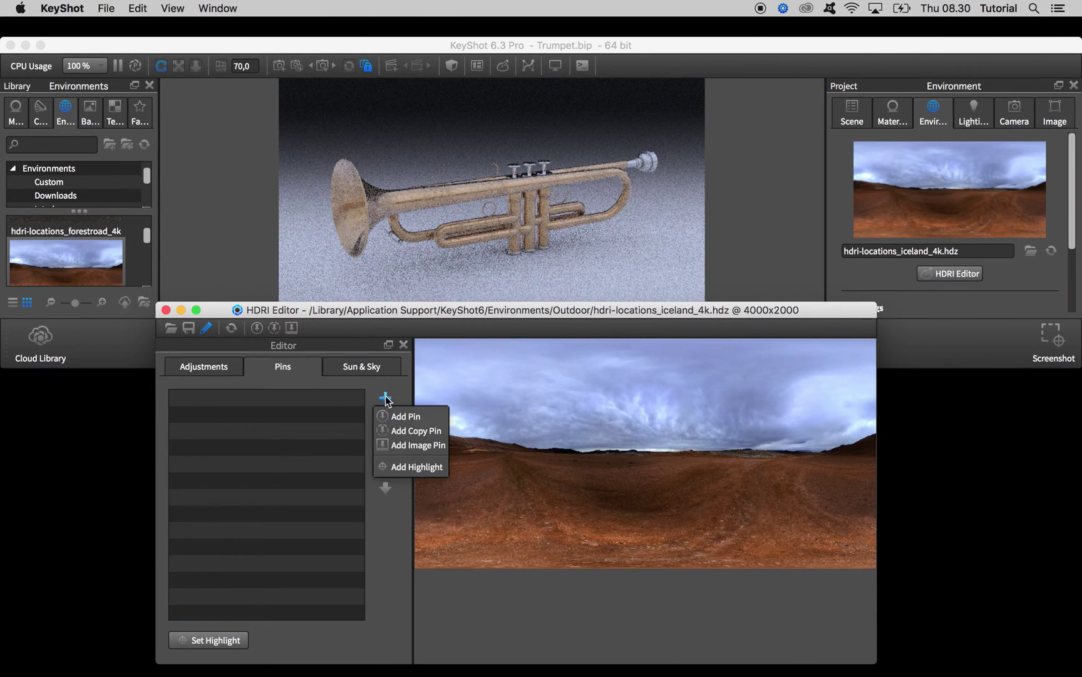
{"action": "left_click", "coordinate": [400, 417]}
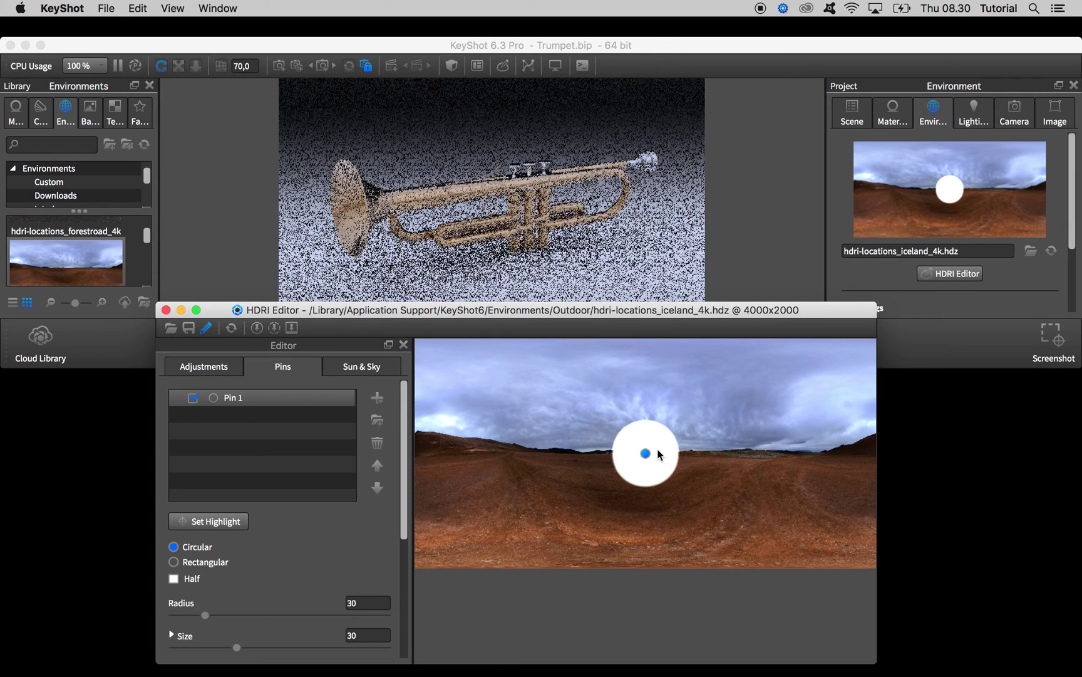
{"action": "left_click_drag", "start_coordinate": [647, 456], "coordinate": [648, 389]}
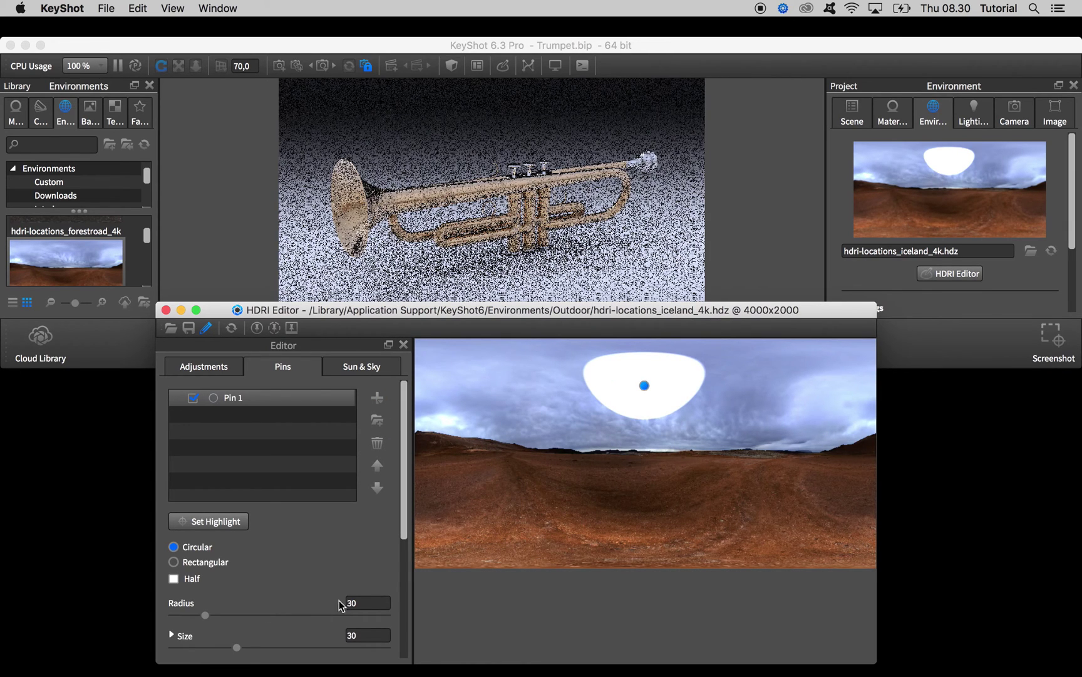
{"action": "double_click", "coordinate": [351, 602]}
{"action": "type", "text": "2"}
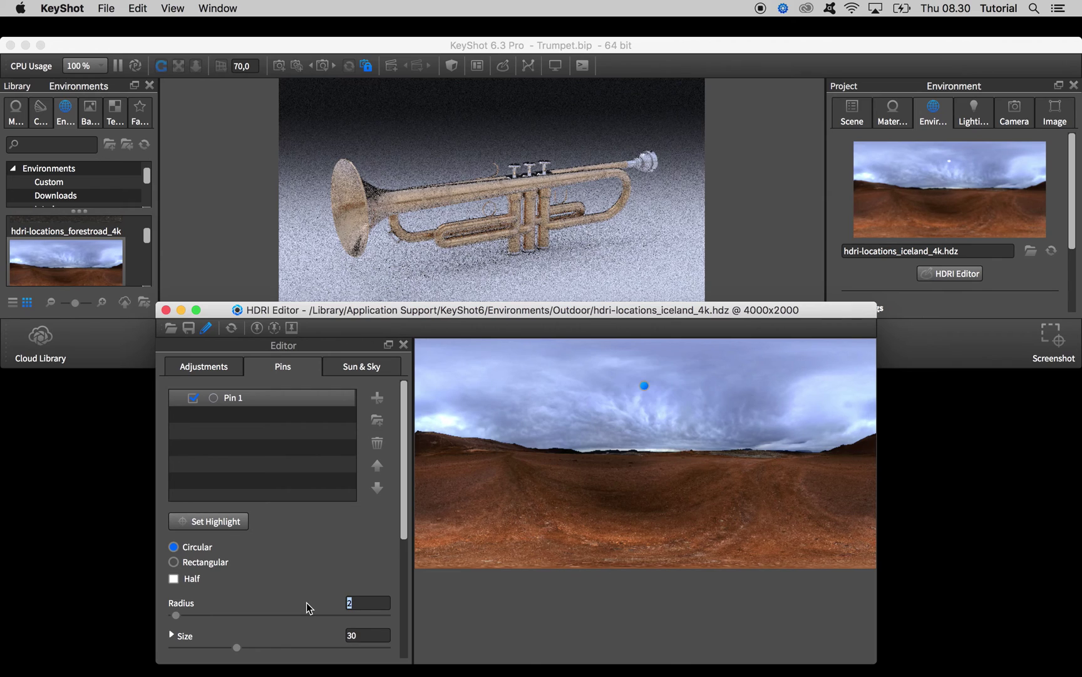
{"action": "scroll", "coordinate": [406, 536], "scroll_direction": "down", "scroll_amount": 3}
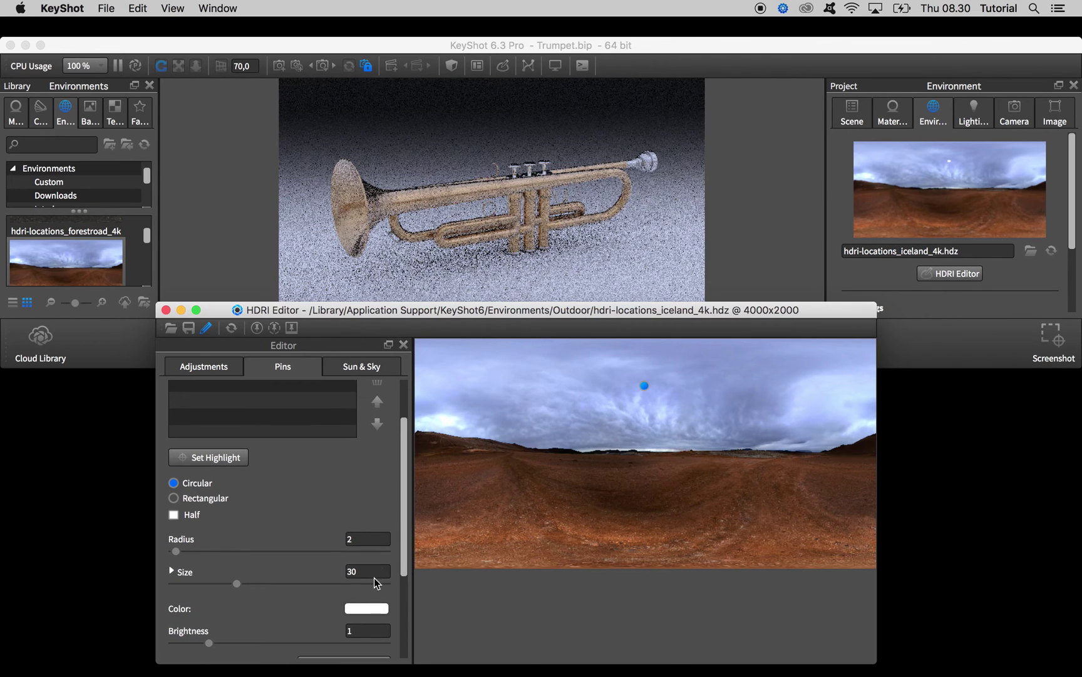
{"action": "double_click", "coordinate": [351, 631]}
{"action": "type", "text": "500"}
{"action": "key", "text": "Return"}
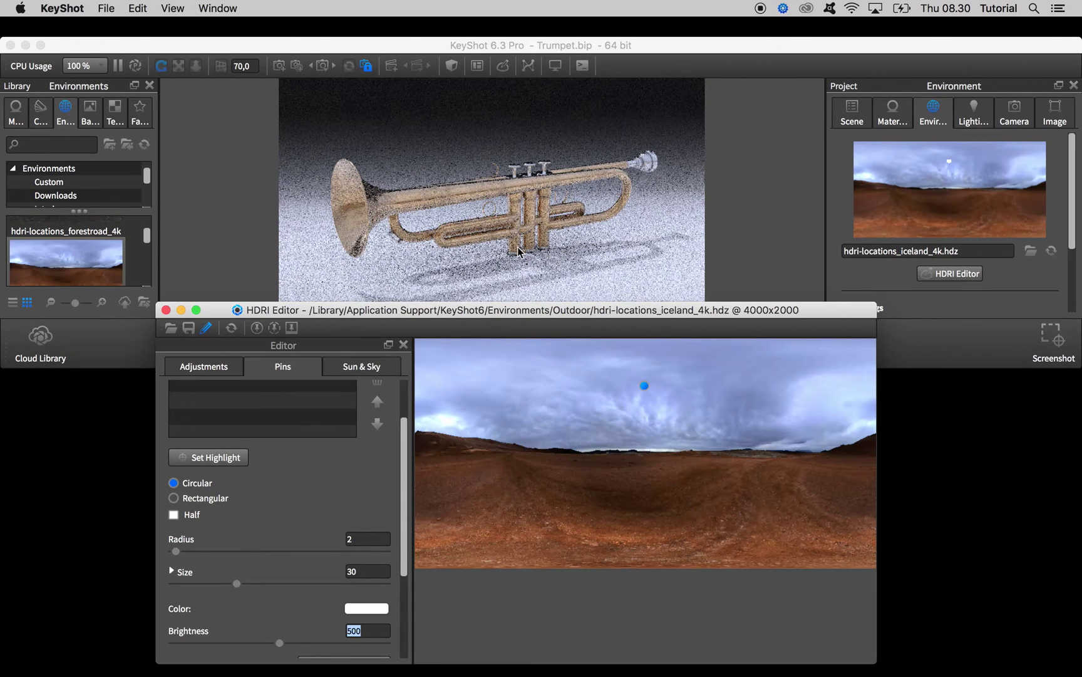
Step: Try Pin 1 at several sky positions, then settle it just left of centre
{"action": "left_click", "coordinate": [403, 512]}
{"action": "scroll", "coordinate": [402, 512], "scroll_direction": "up", "scroll_amount": 3}
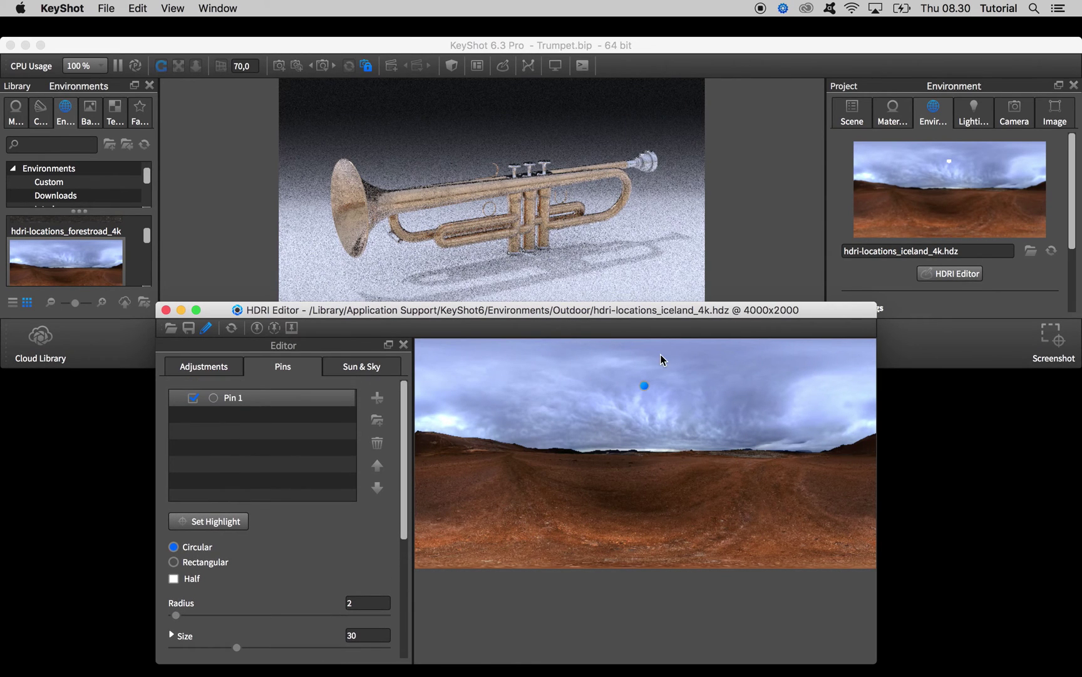
{"action": "left_click", "coordinate": [560, 382]}
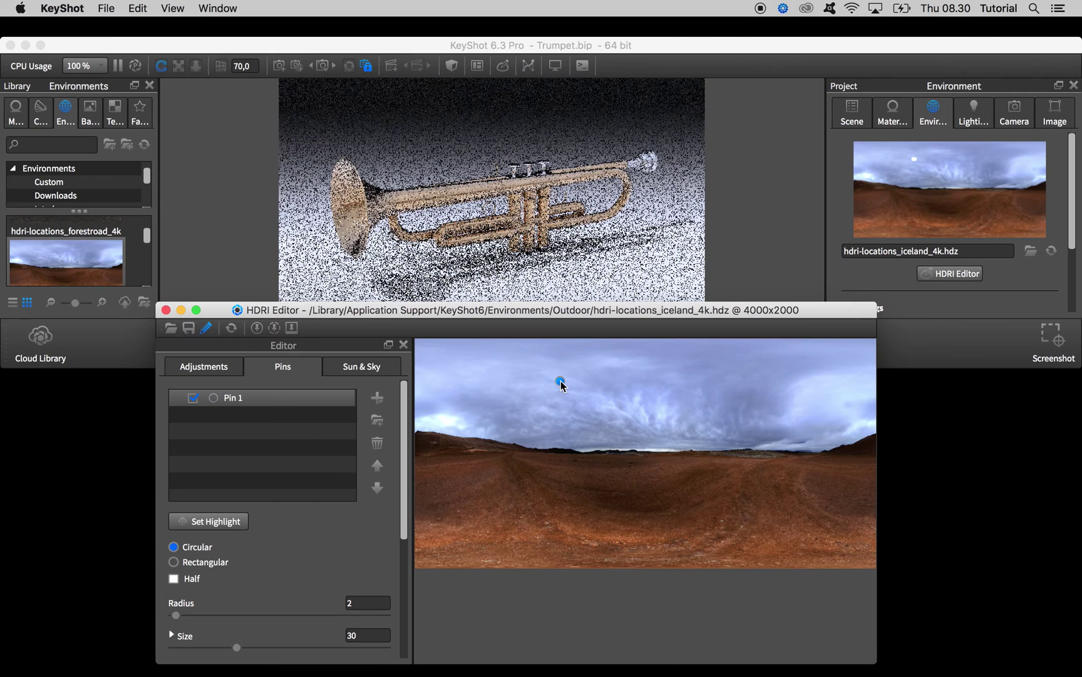
{"action": "left_click", "coordinate": [730, 381]}
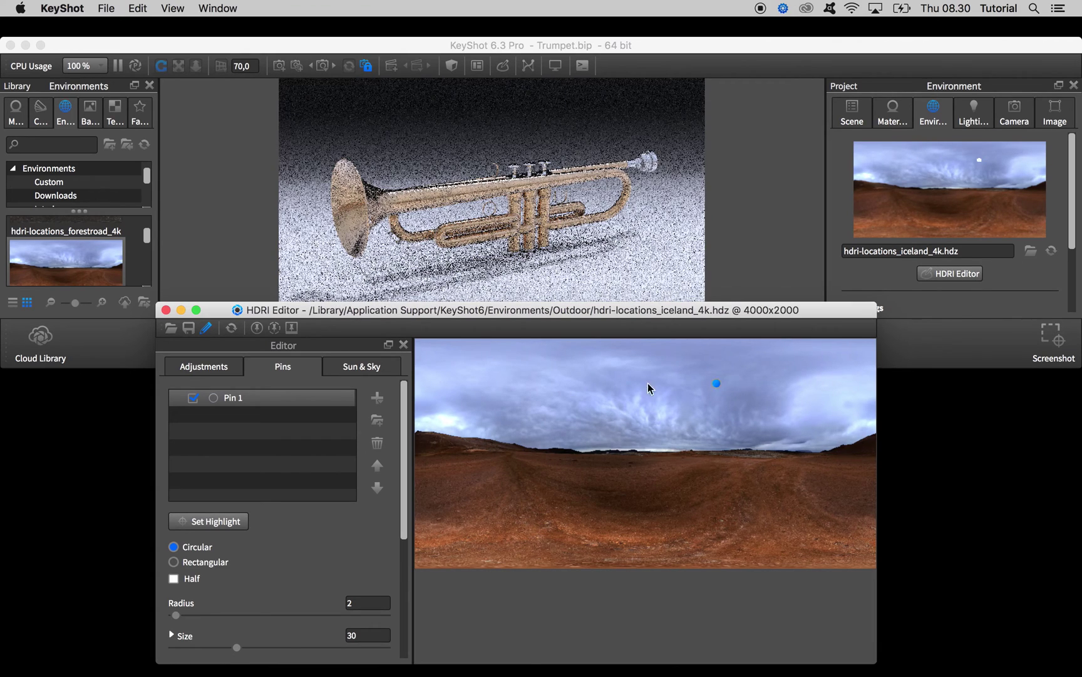
{"action": "left_click", "coordinate": [637, 383]}
{"action": "left_click_drag", "start_coordinate": [637, 383], "coordinate": [621, 383]}
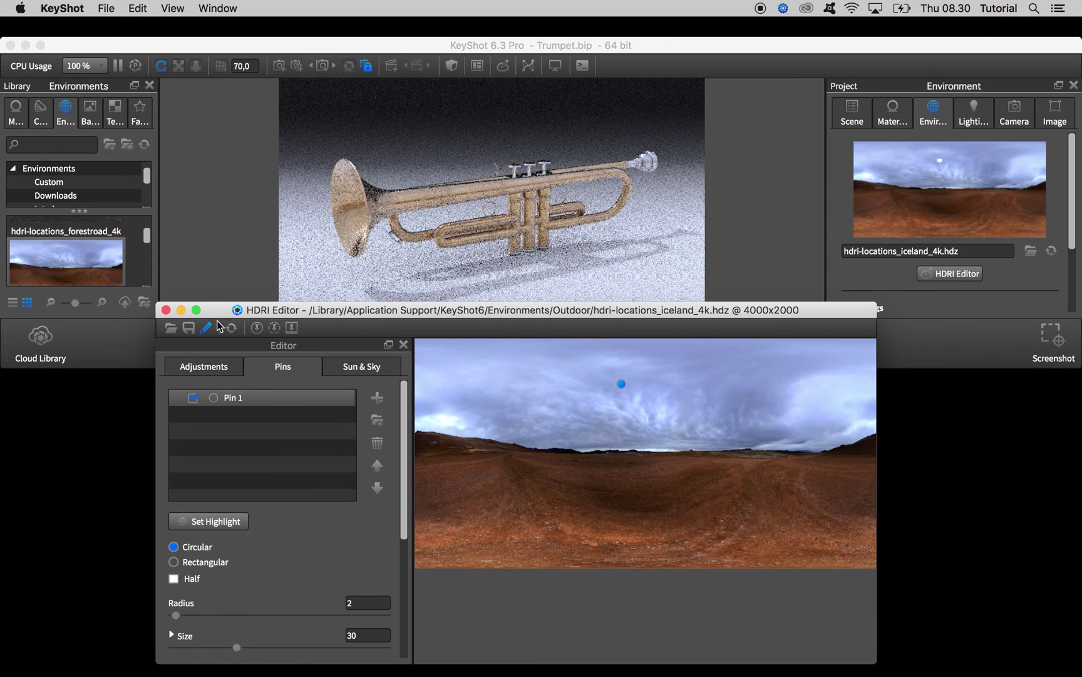
Step: Close the HDRI Editor and maximise KeyShot to view the trumpet's crisp shadow
{"action": "left_click", "coordinate": [167, 311]}
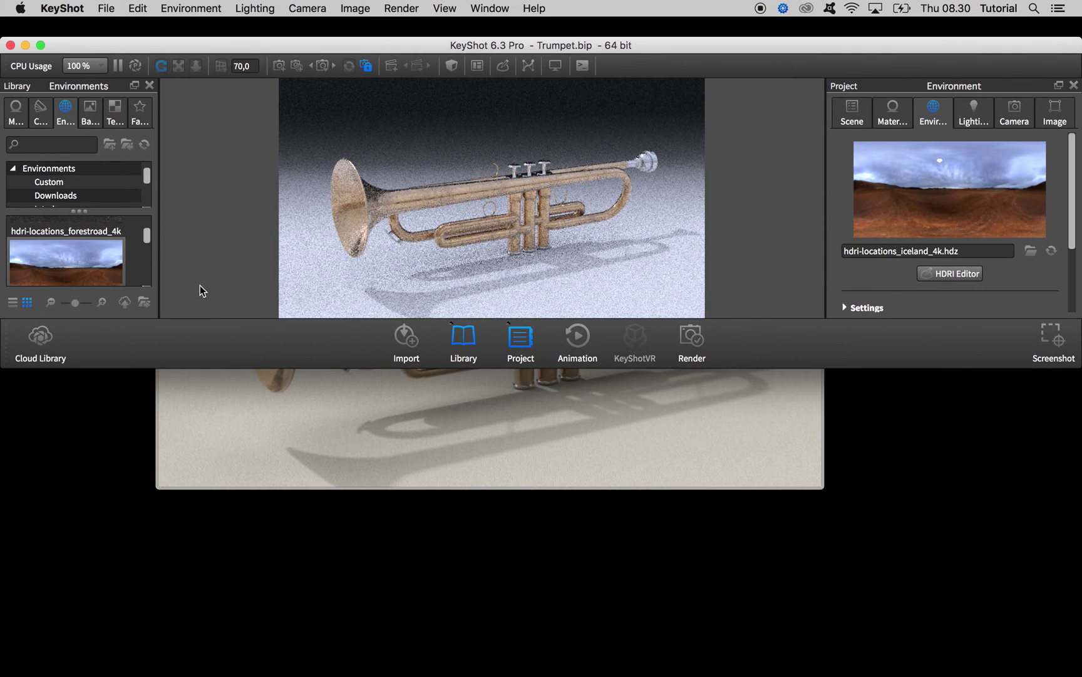
{"action": "double_click", "coordinate": [372, 45]}
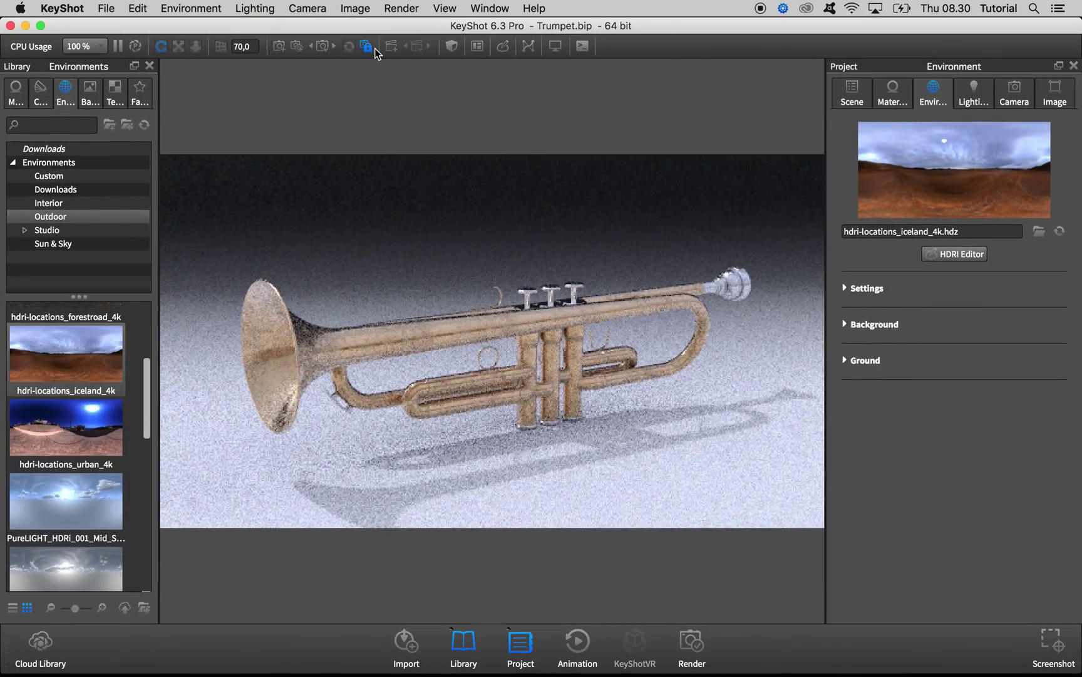